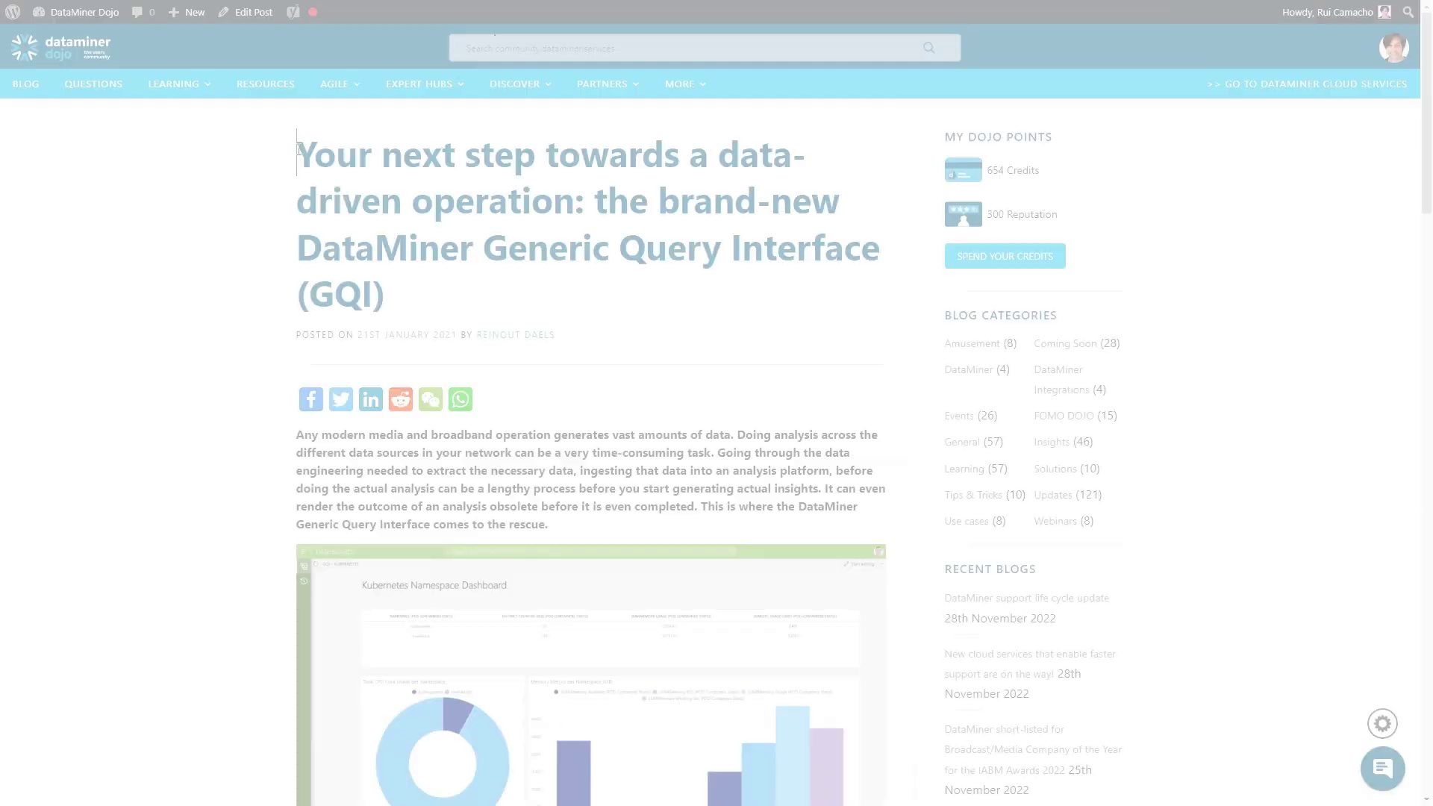
# Step: Scroll through the GQI announcement article and enlarge its dashboard screenshot in the lightbox
pyautogui.moveTo(297, 154); pyautogui.dragTo(845, 281)
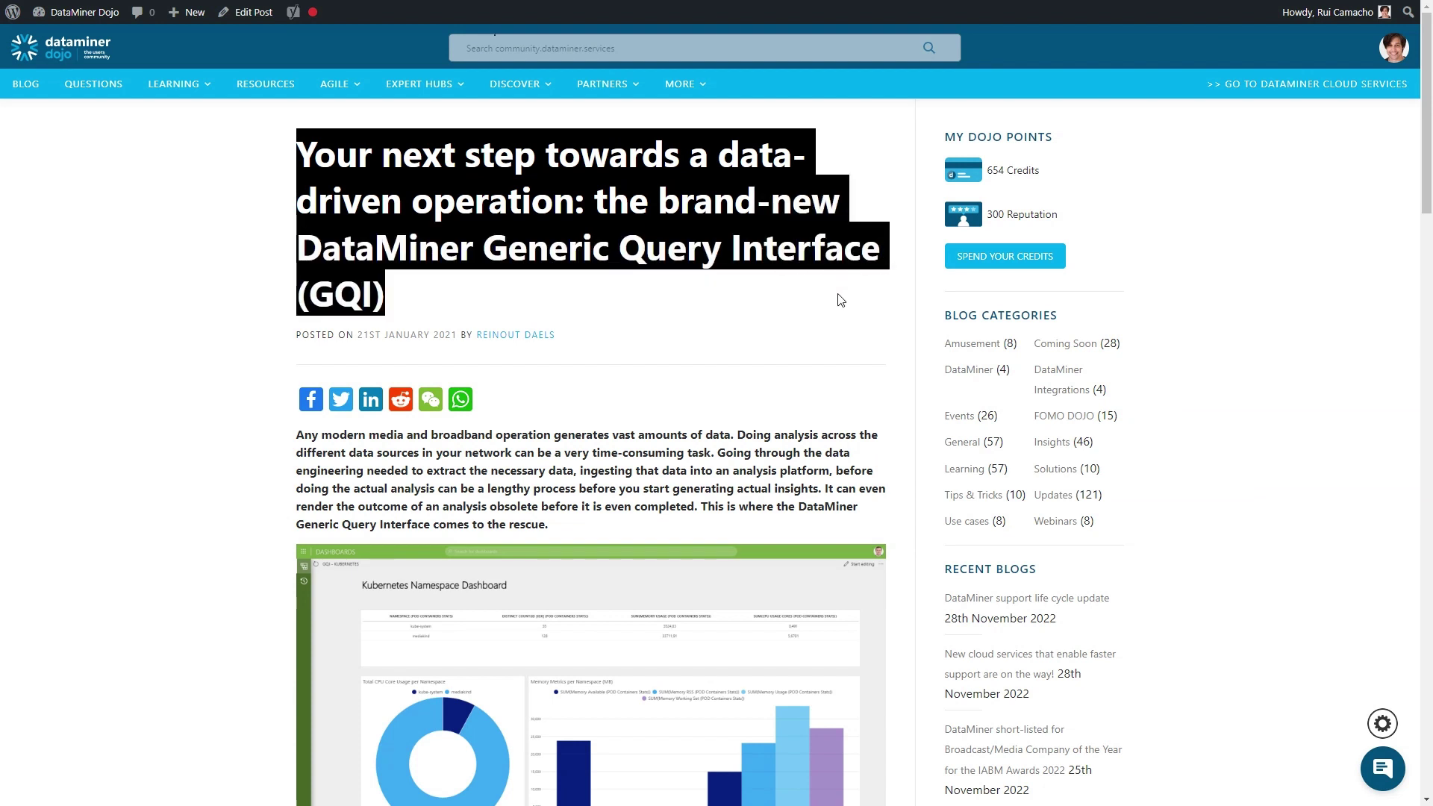
pyautogui.click(801, 333)
pyautogui.moveTo(1429, 164); pyautogui.dragTo(1428, 260)
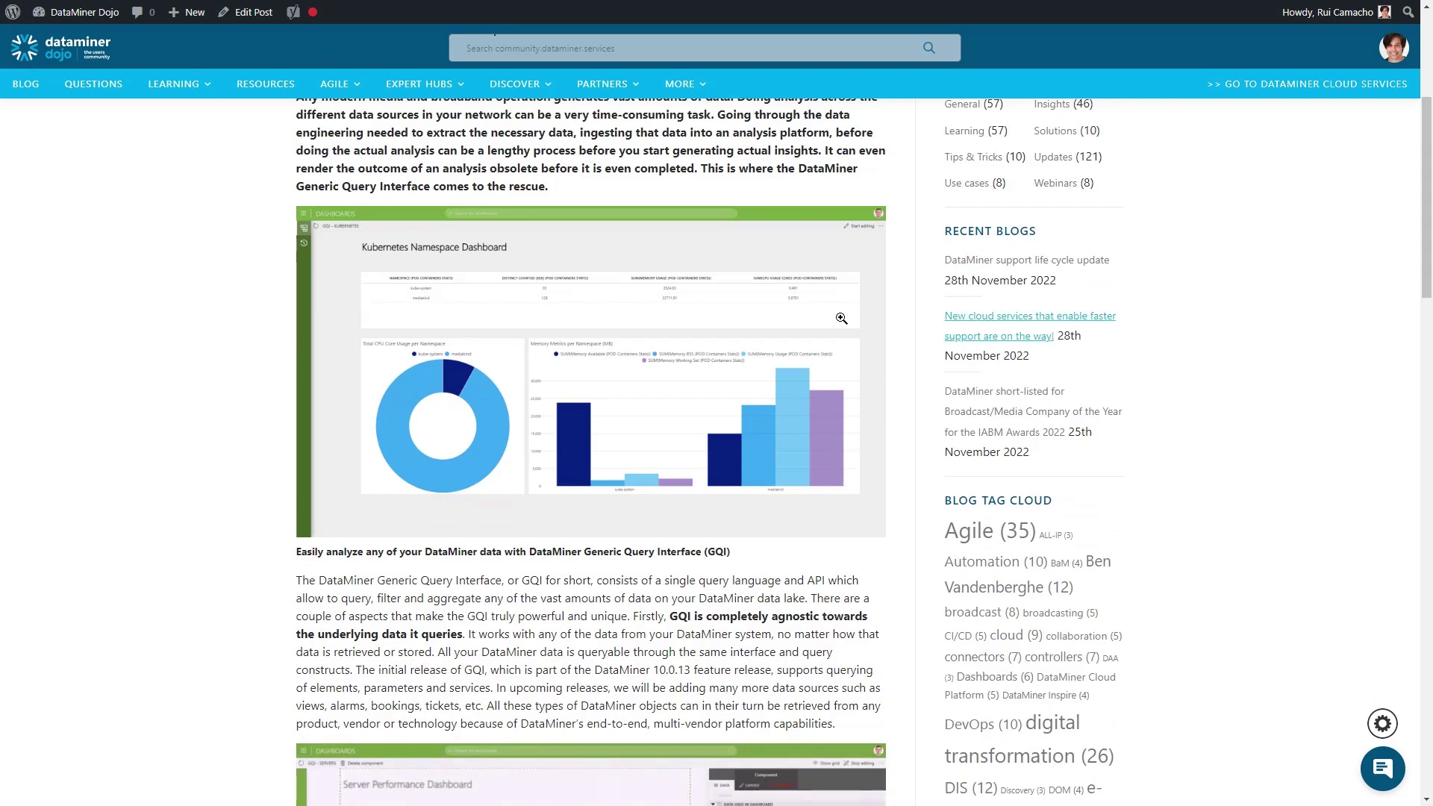
pyautogui.click(688, 338)
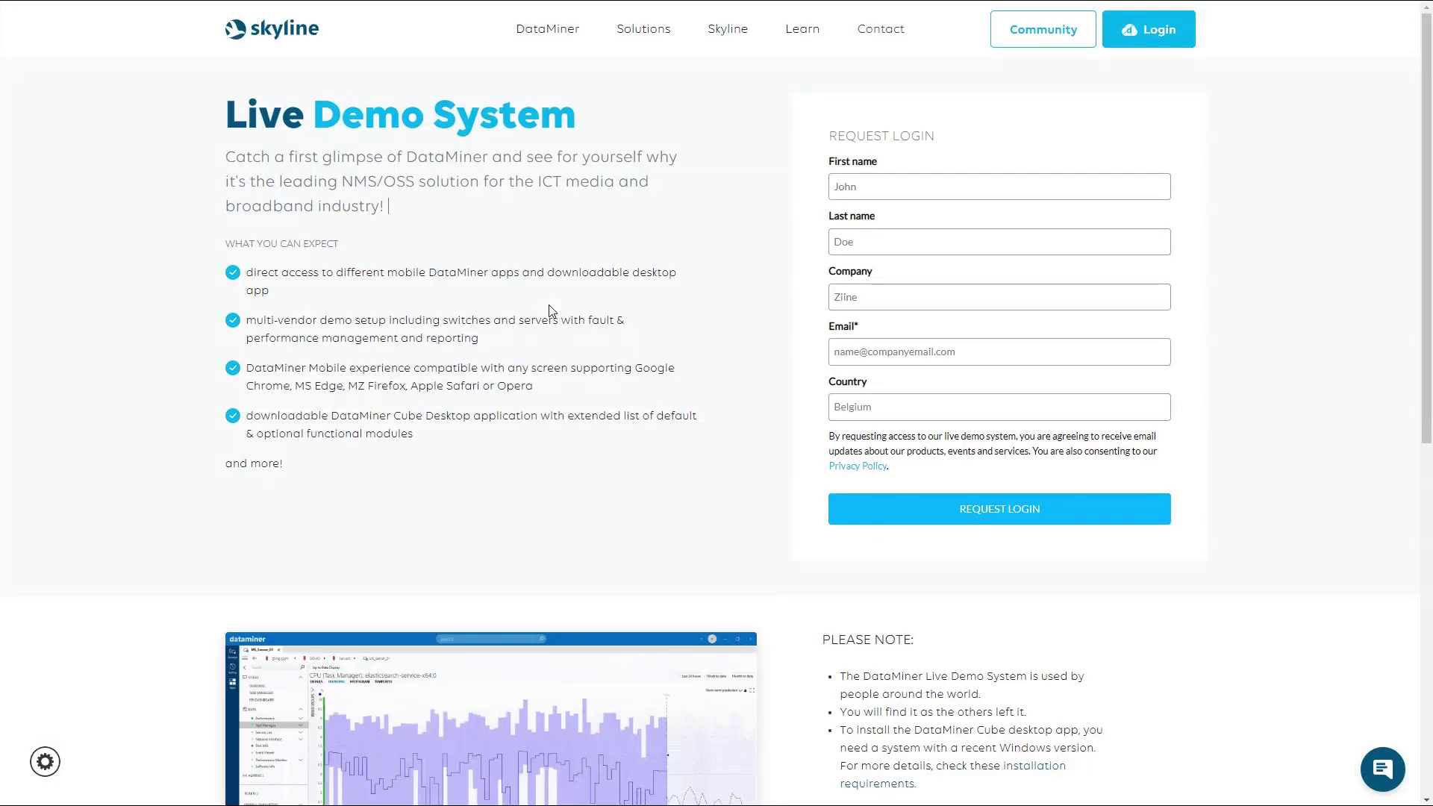
# Step: Highlight the Live Demo System heading and scroll the page down and back up
pyautogui.moveTo(240, 116); pyautogui.dragTo(582, 119)
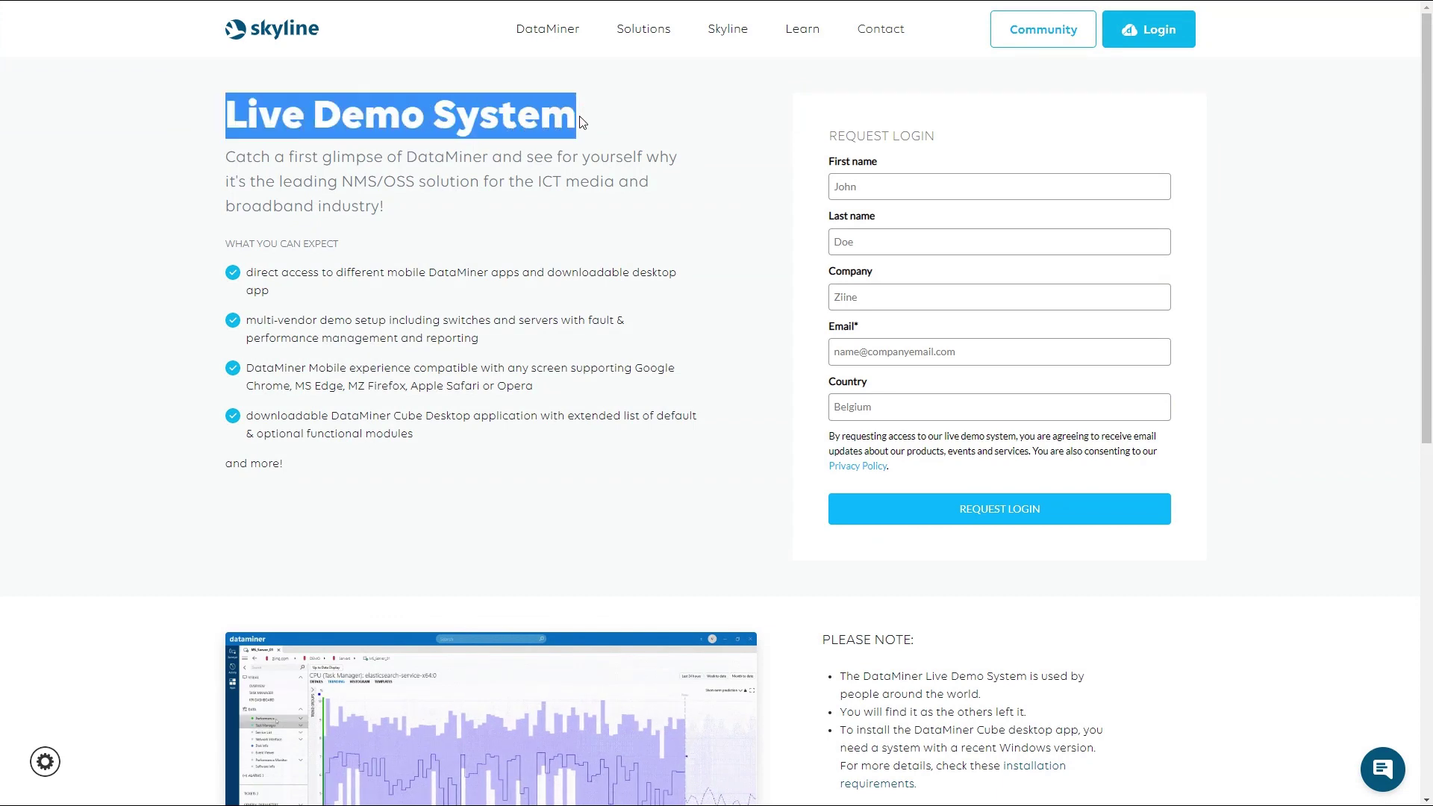
pyautogui.click(802, 148)
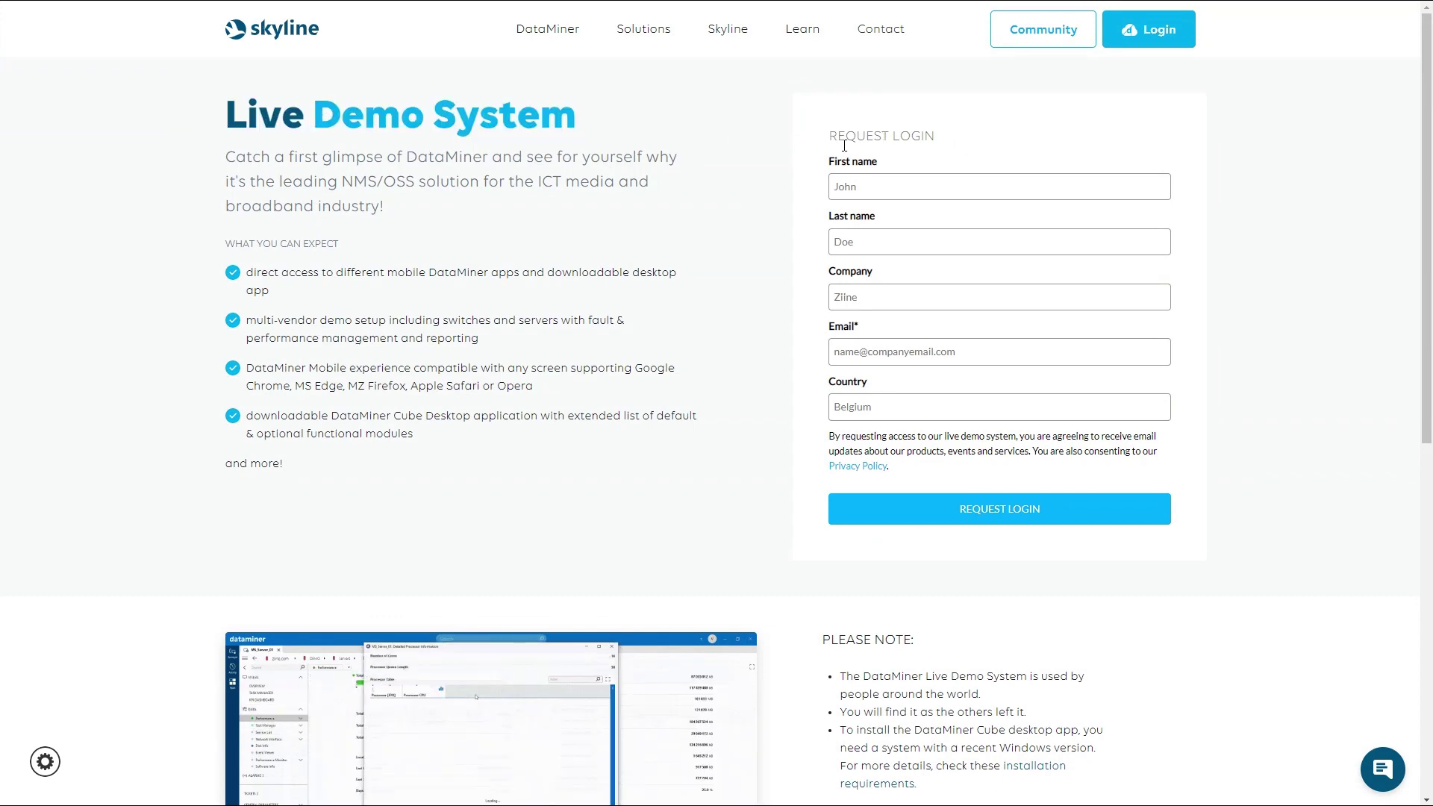
pyautogui.scroll(-7, 476, 388)
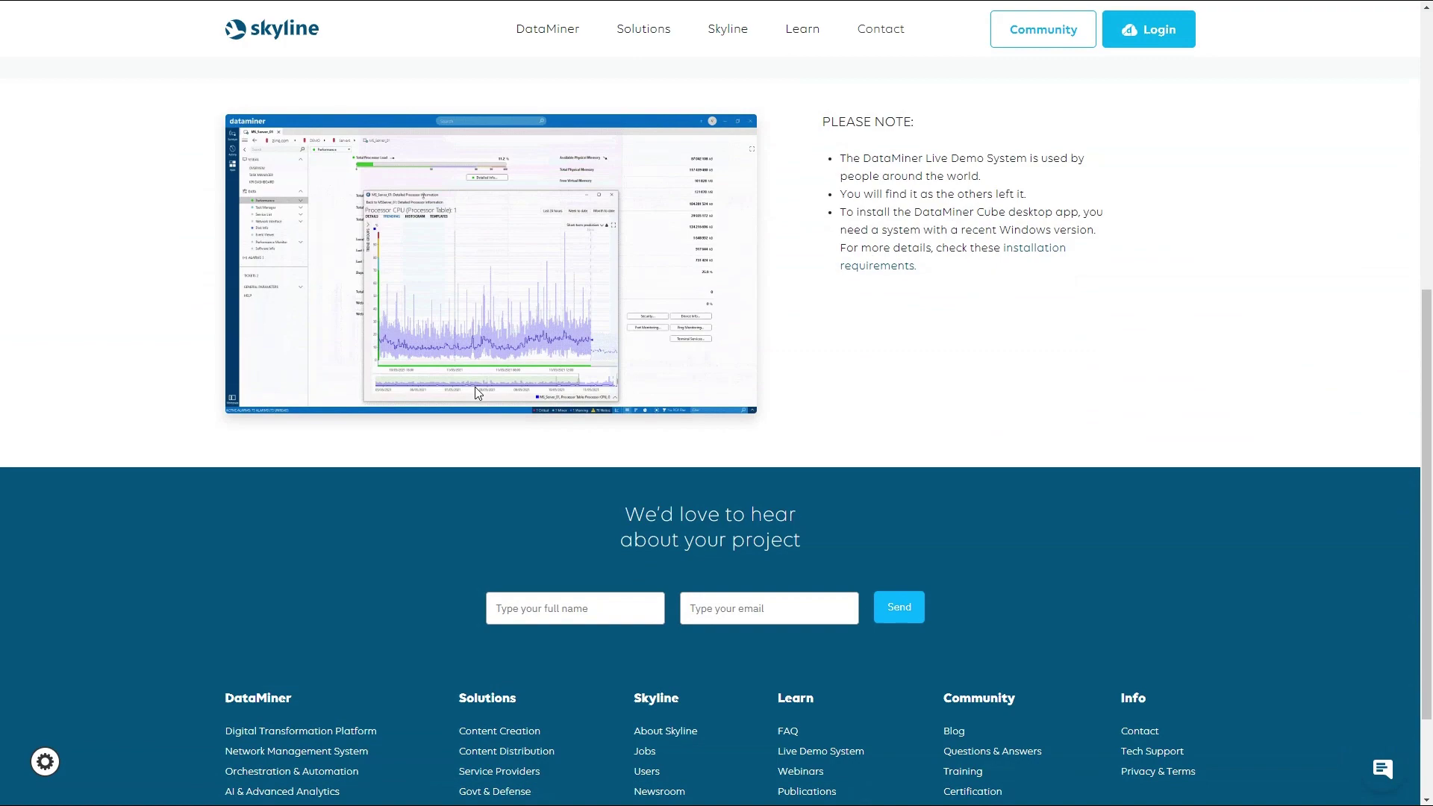
pyautogui.scroll(7, 477, 388)
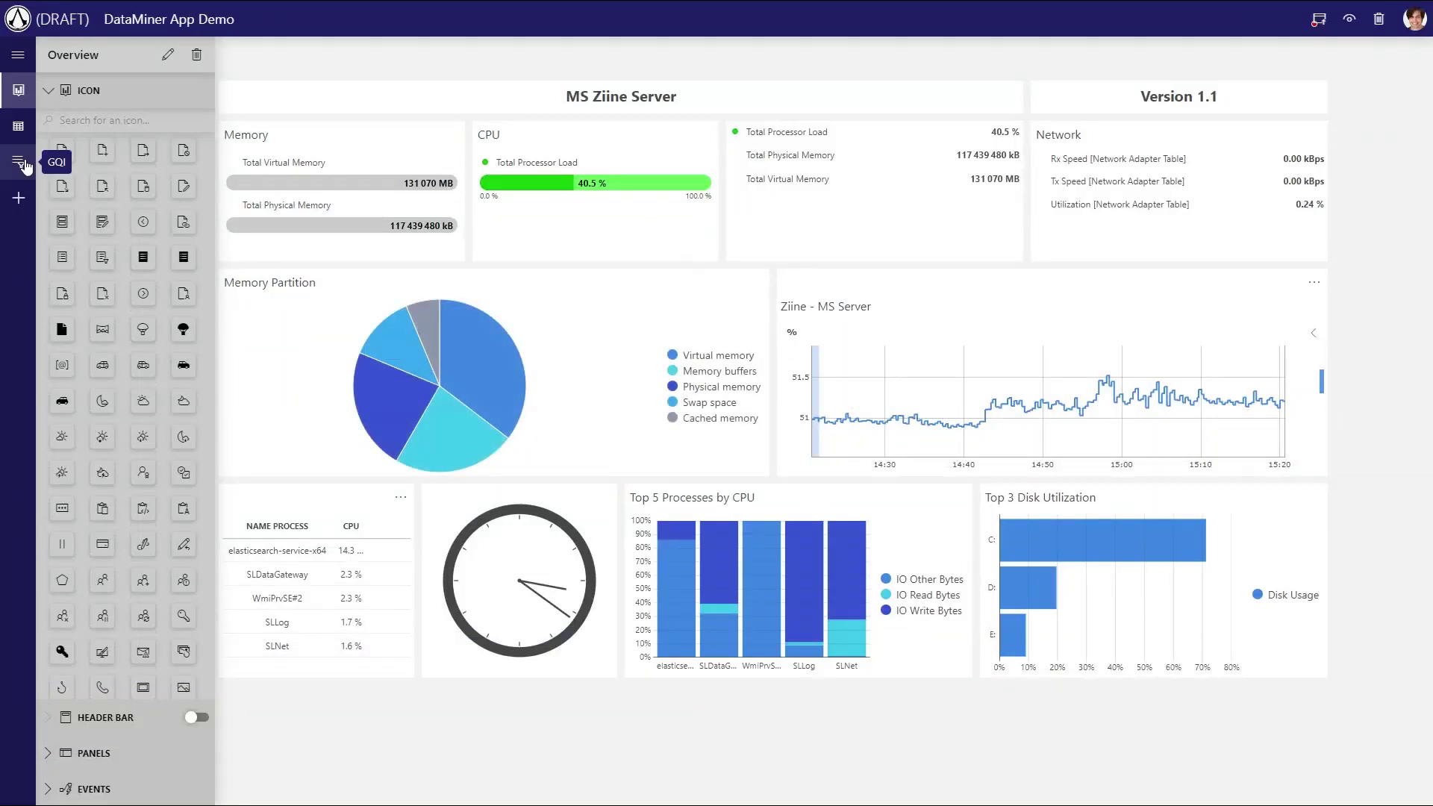
# Step: Add a blank page named 'Build Query' and expand the list of ten saved queries
pyautogui.click(19, 198)
pyautogui.write('Build Query')
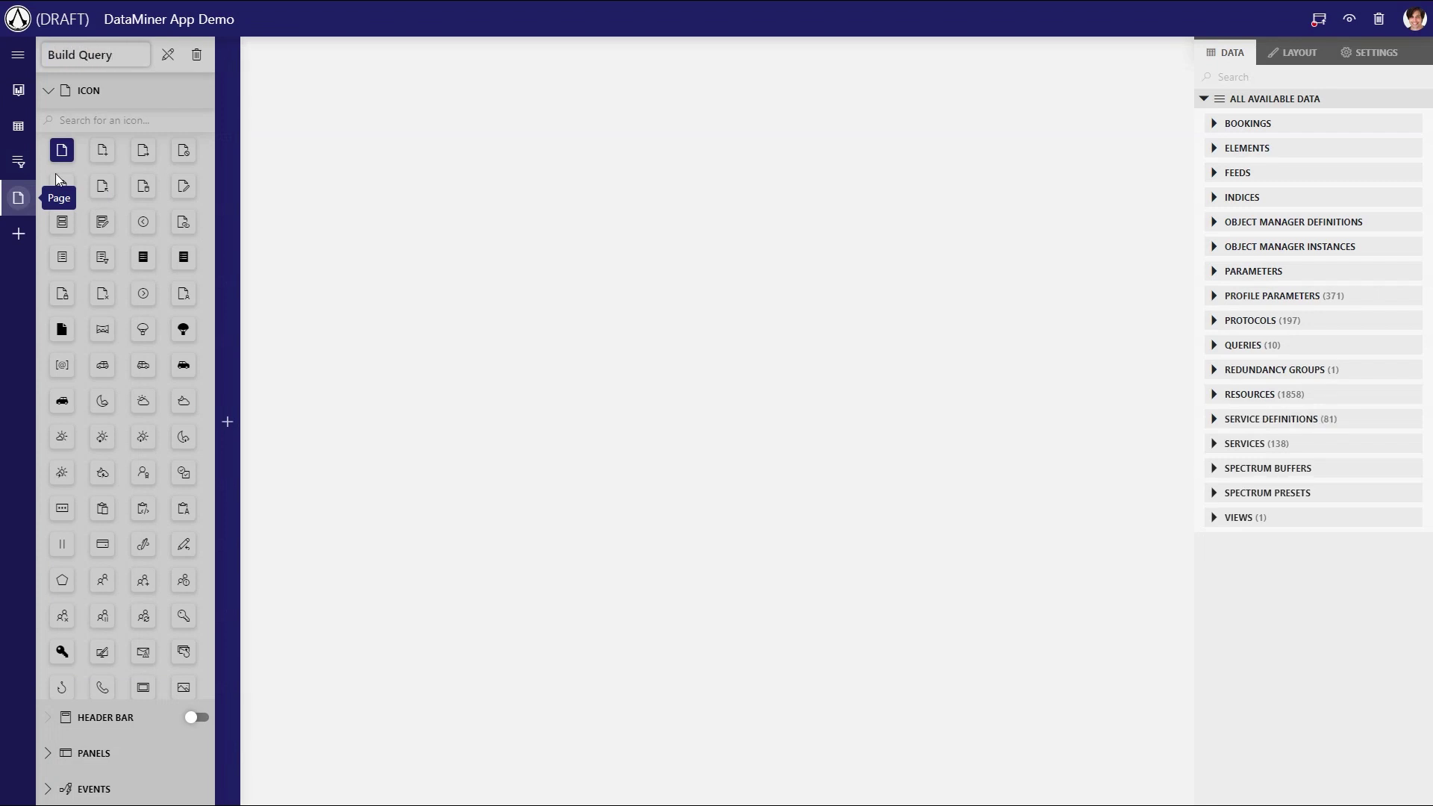
pyautogui.click(168, 55)
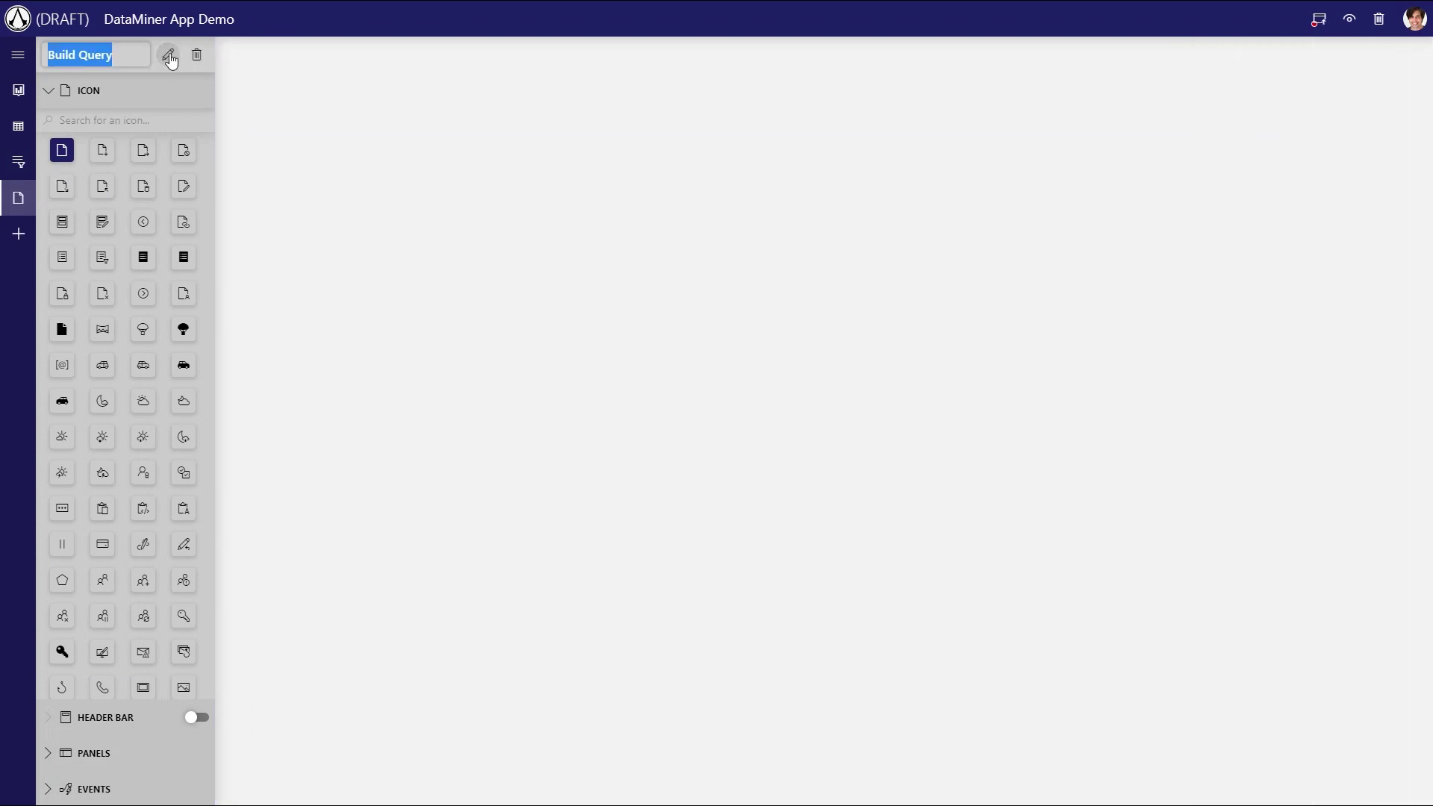
pyautogui.click(170, 56)
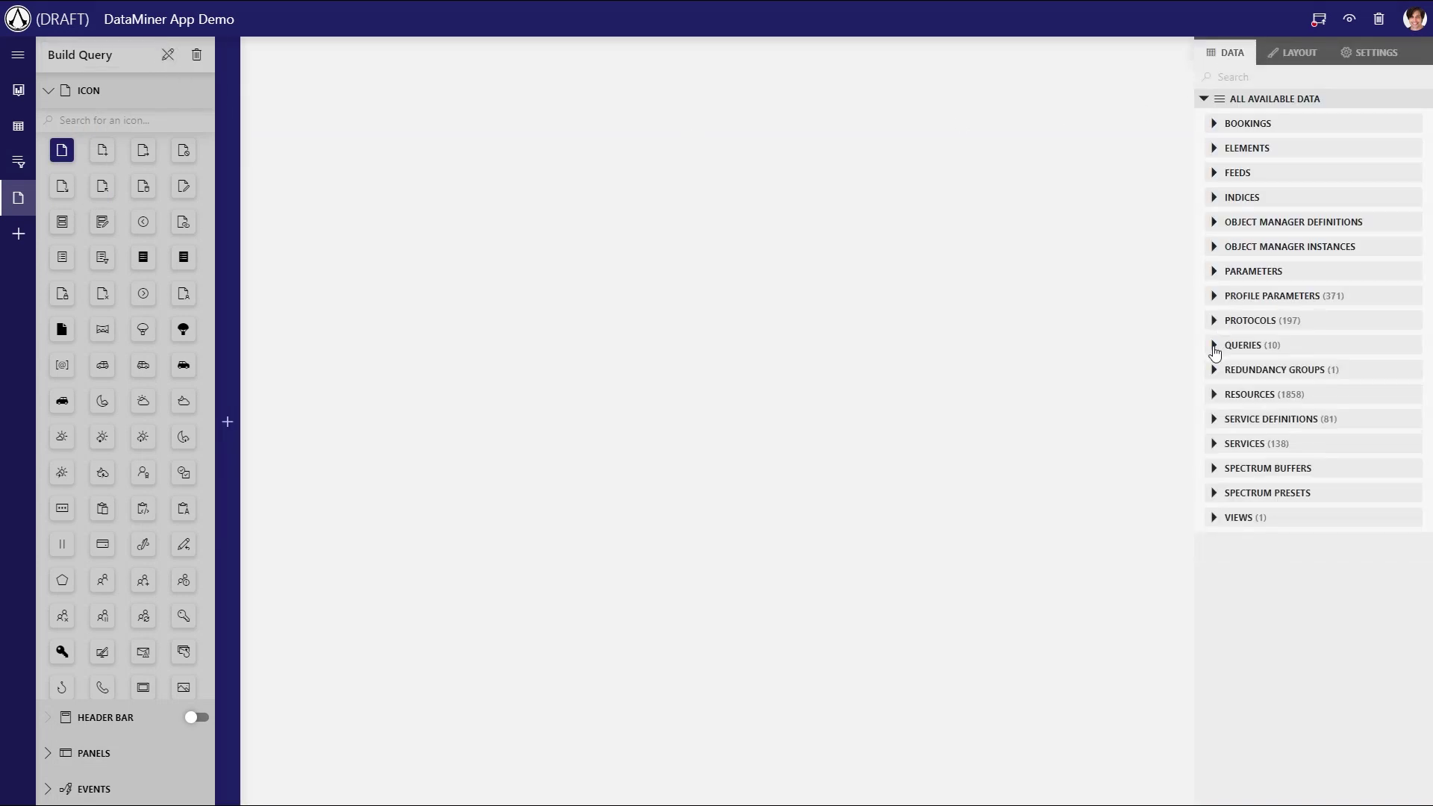
pyautogui.click(1214, 347)
pyautogui.scroll(-2, 1396, 694)
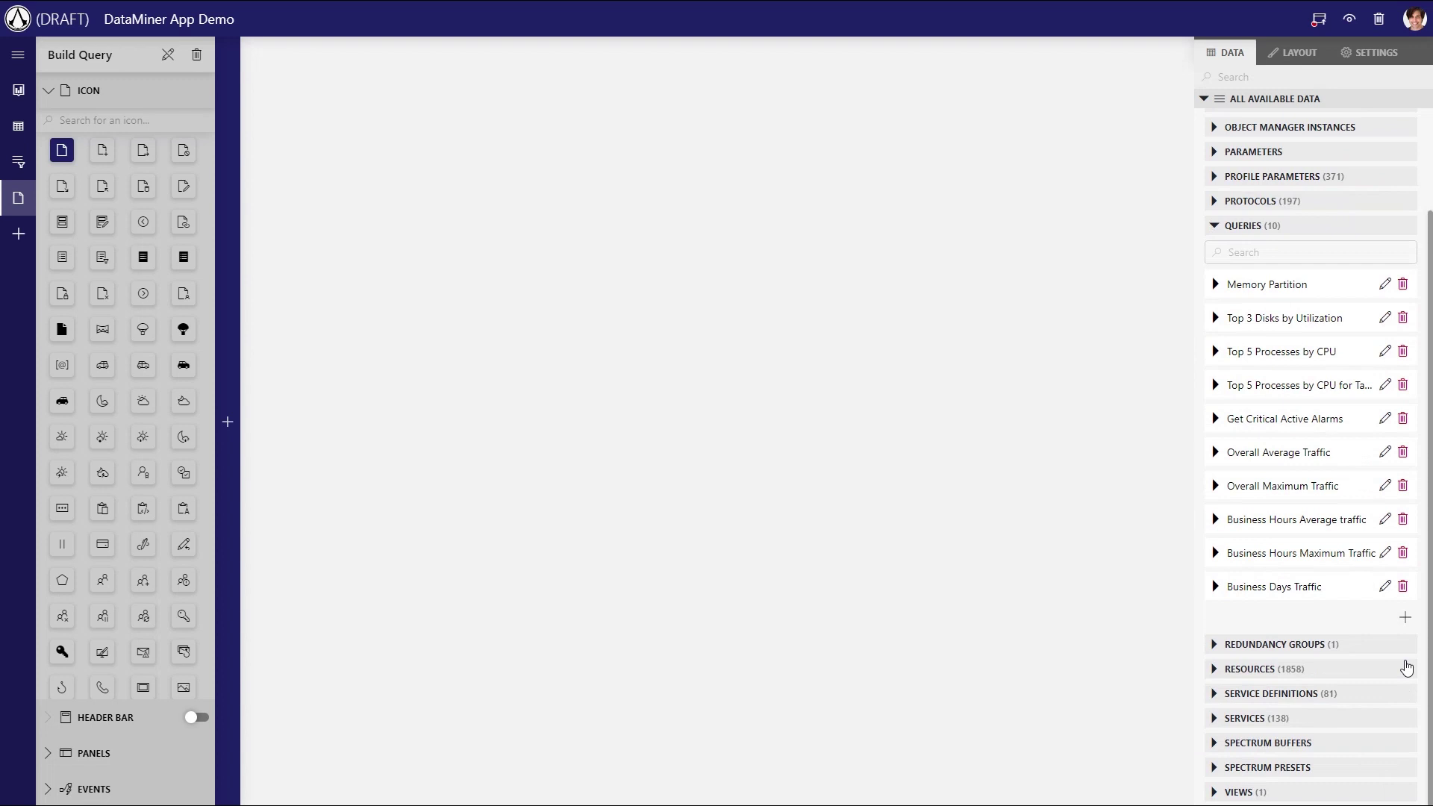
# Step: Add a query named 'Critical Alarms' that uses Get alarms as its data source
pyautogui.click(1407, 618)
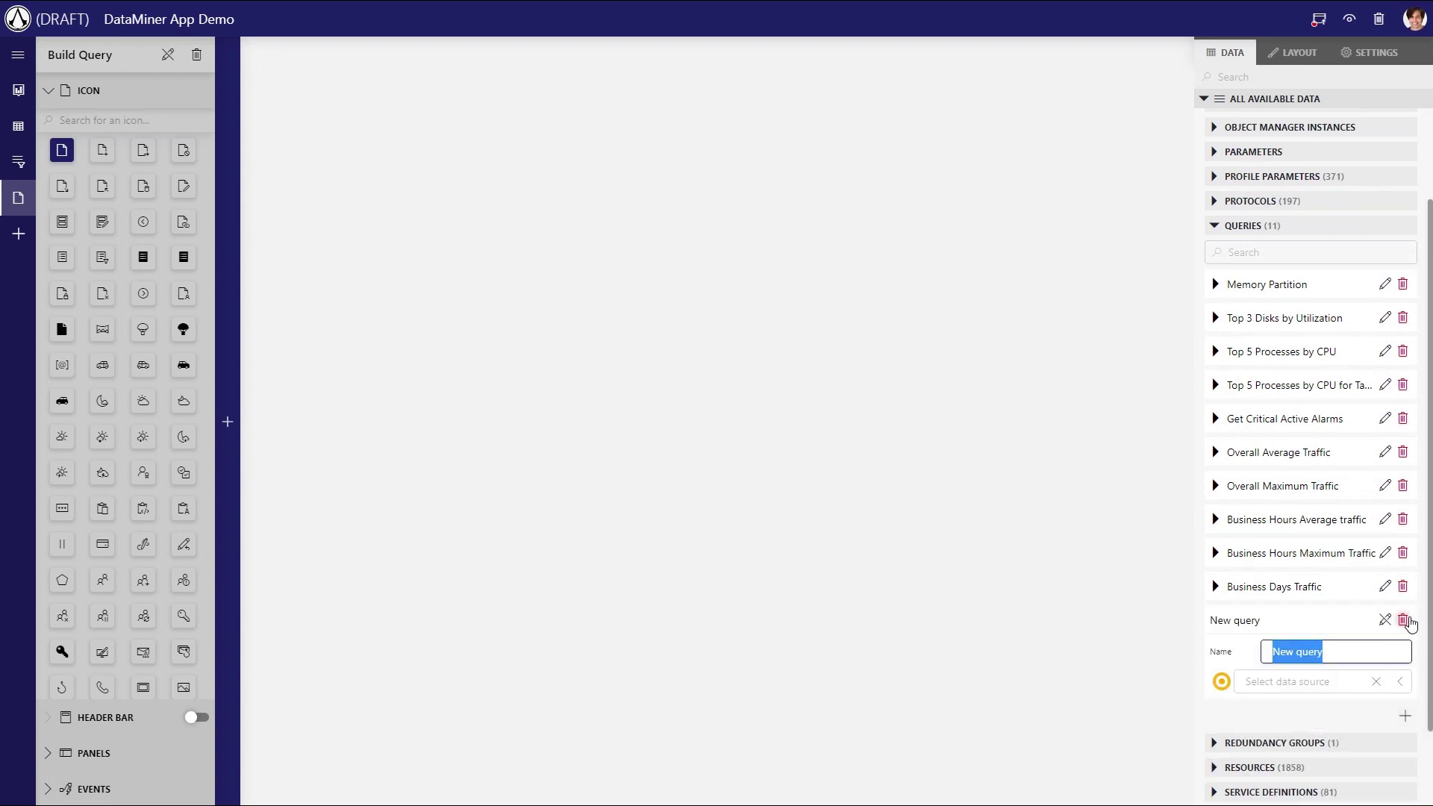
pyautogui.write('Critical  Alarms')
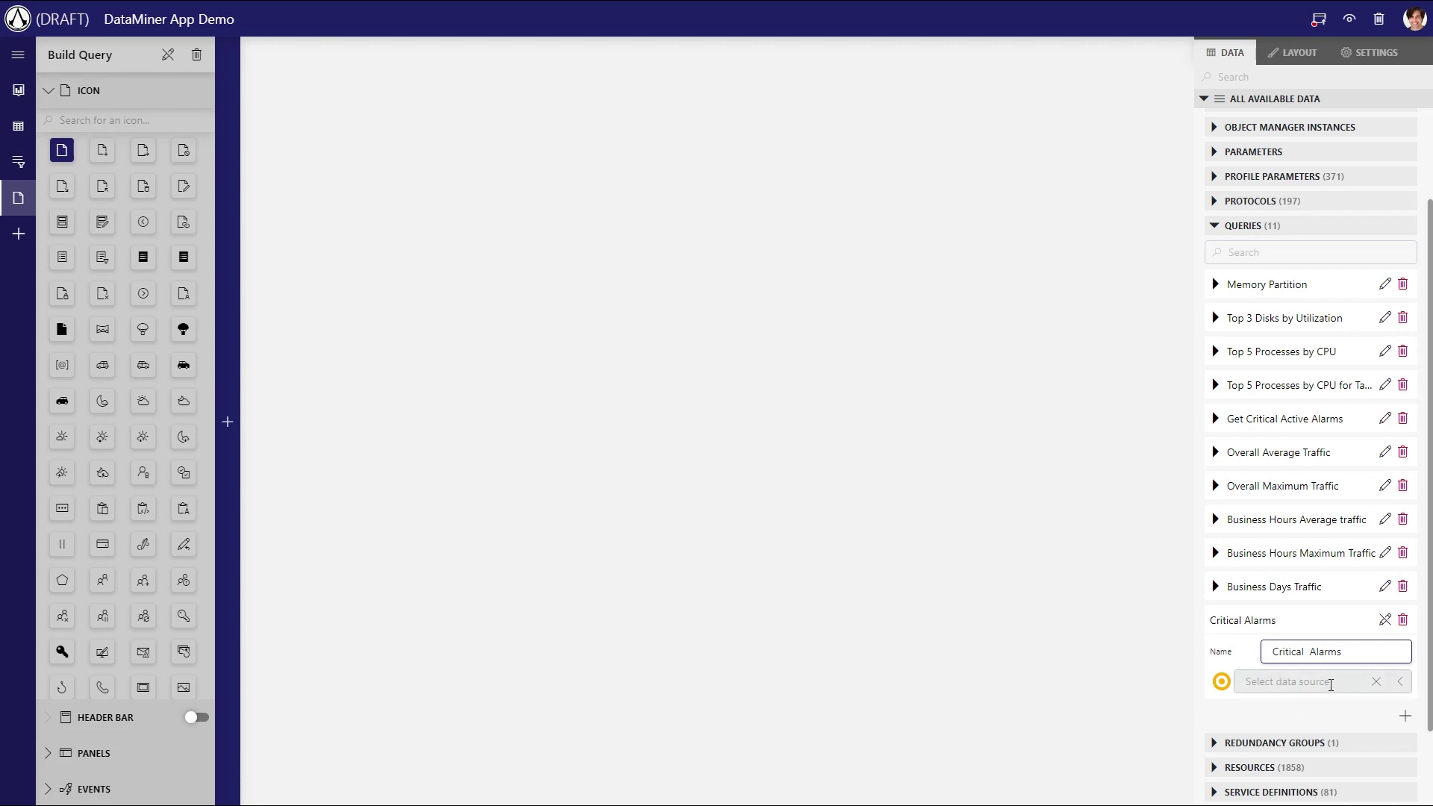
pyautogui.click(1336, 685)
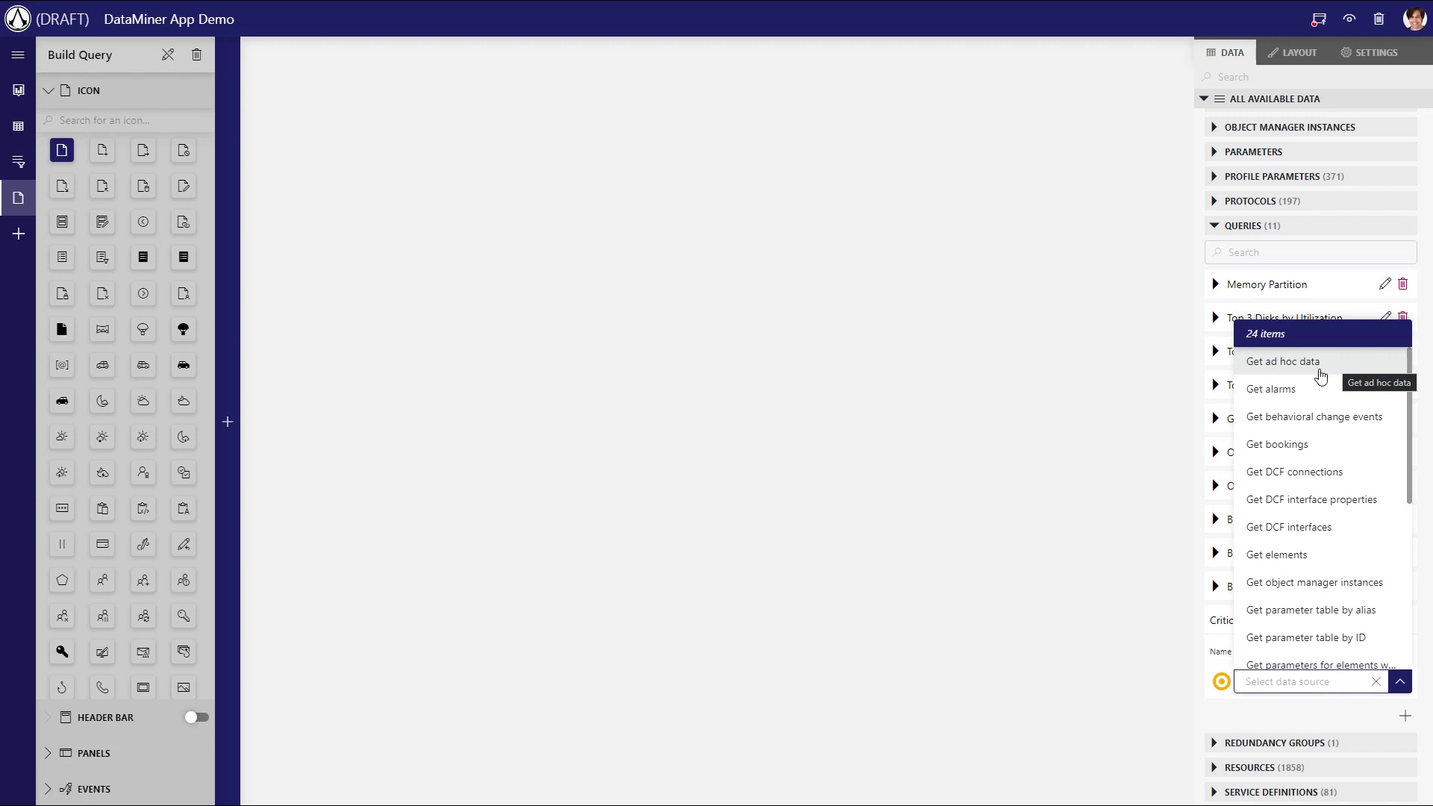
pyautogui.scroll(-5, 1315, 394)
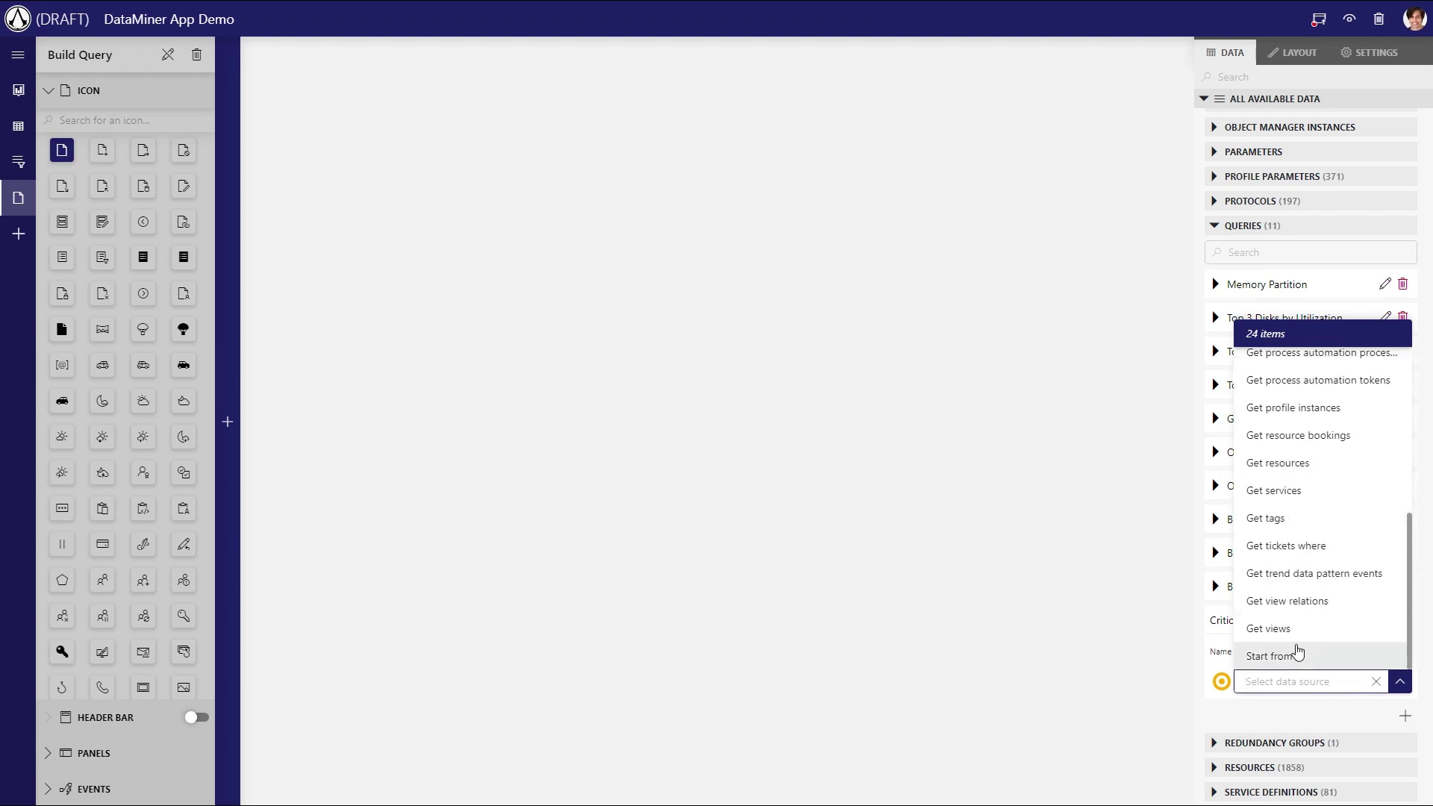
pyautogui.scroll(5, 1294, 627)
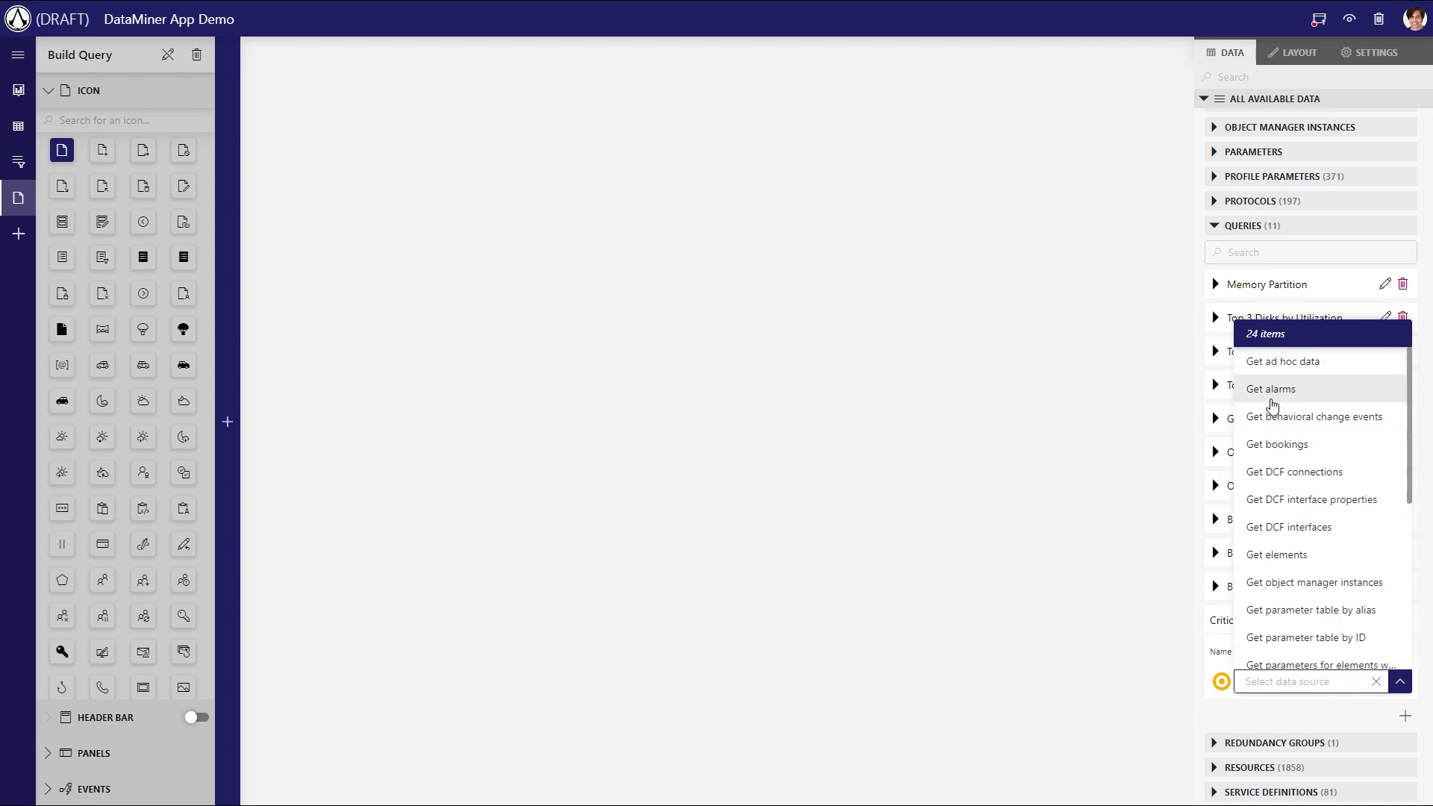
pyautogui.click(1271, 391)
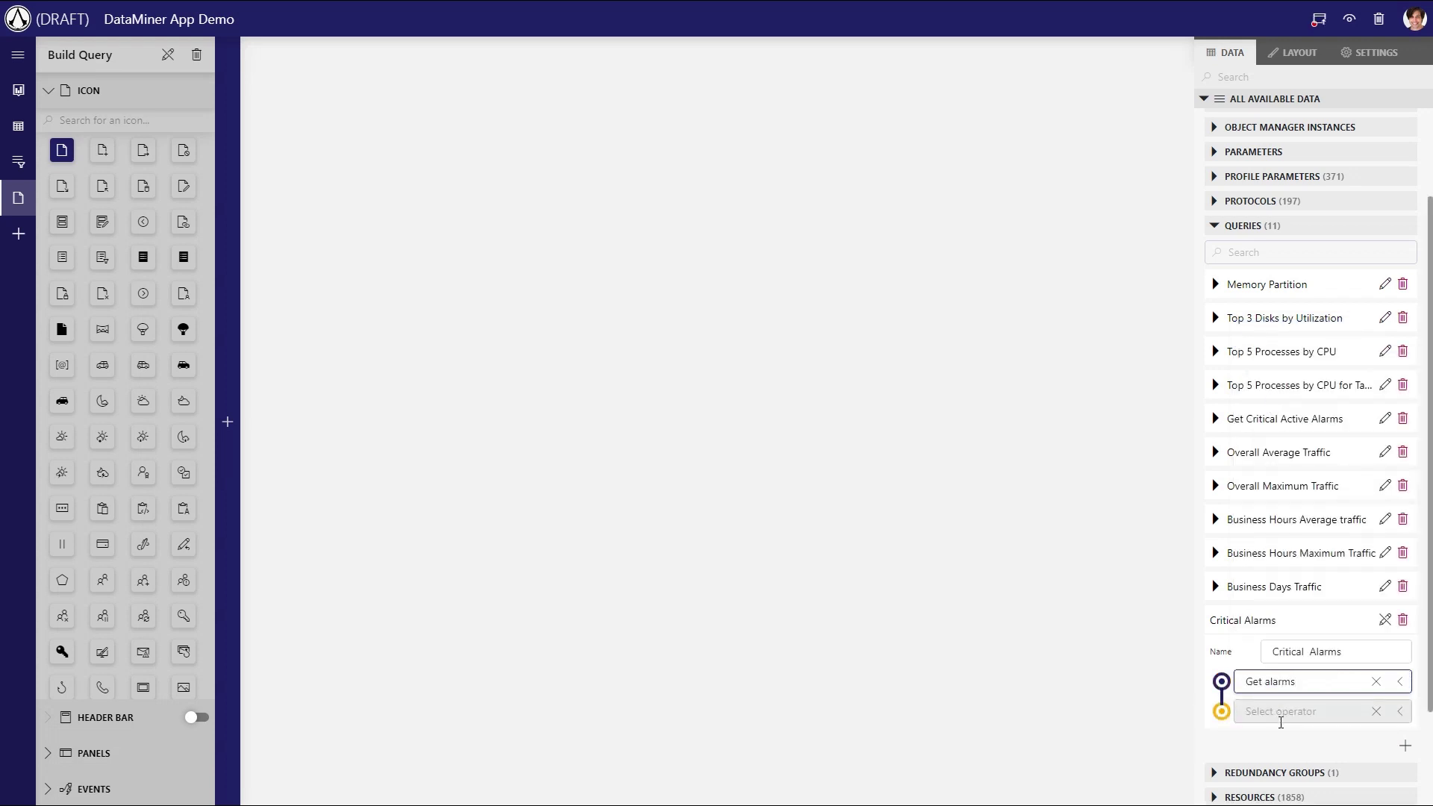
# Step: Add a Filter step on the Severity column with method contains and value 'Critical'
pyautogui.click(1283, 715)
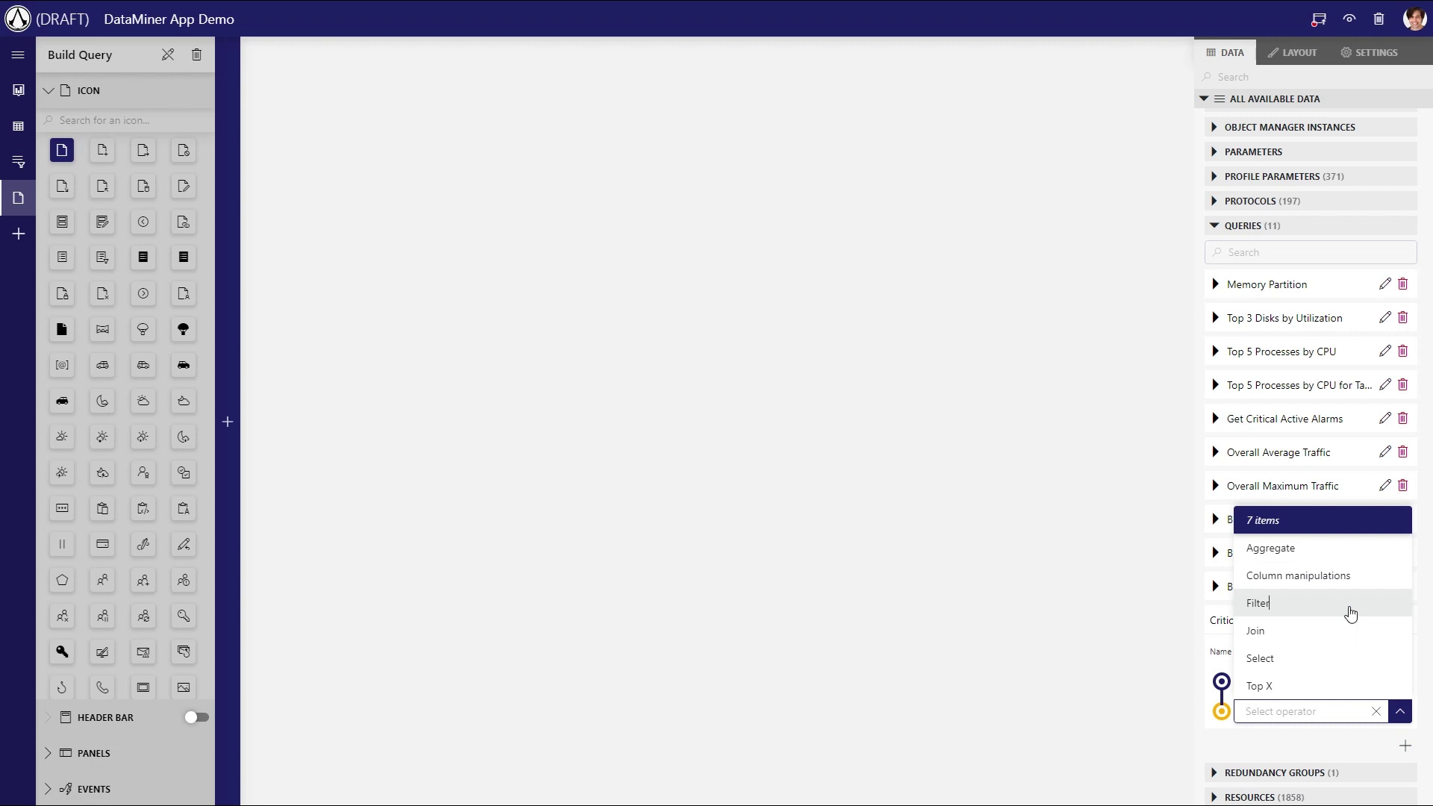
pyautogui.click(1351, 614)
pyautogui.click(1316, 741)
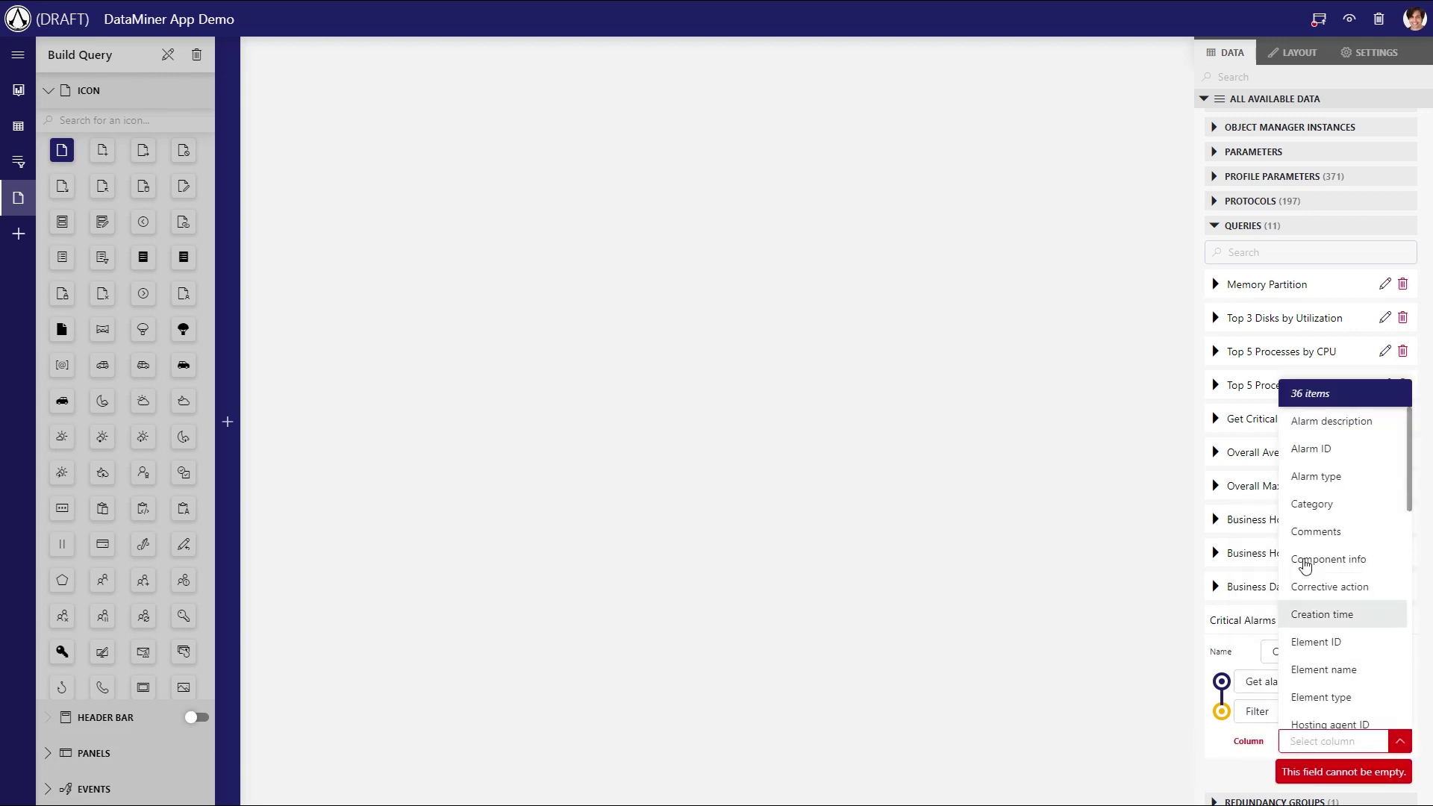
pyautogui.write('seve')
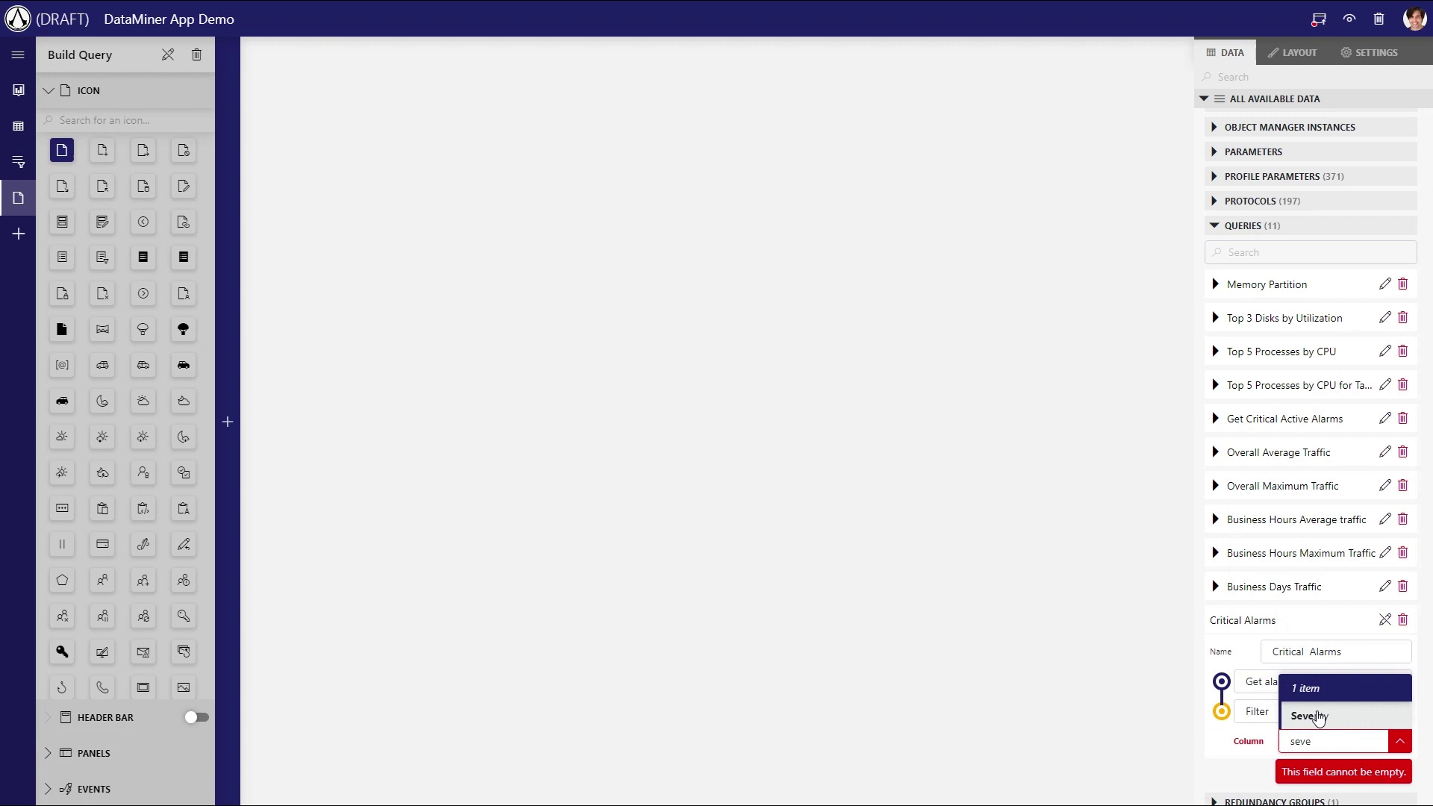
pyautogui.click(1318, 717)
pyautogui.scroll(-1, 1316, 739)
pyautogui.click(1316, 700)
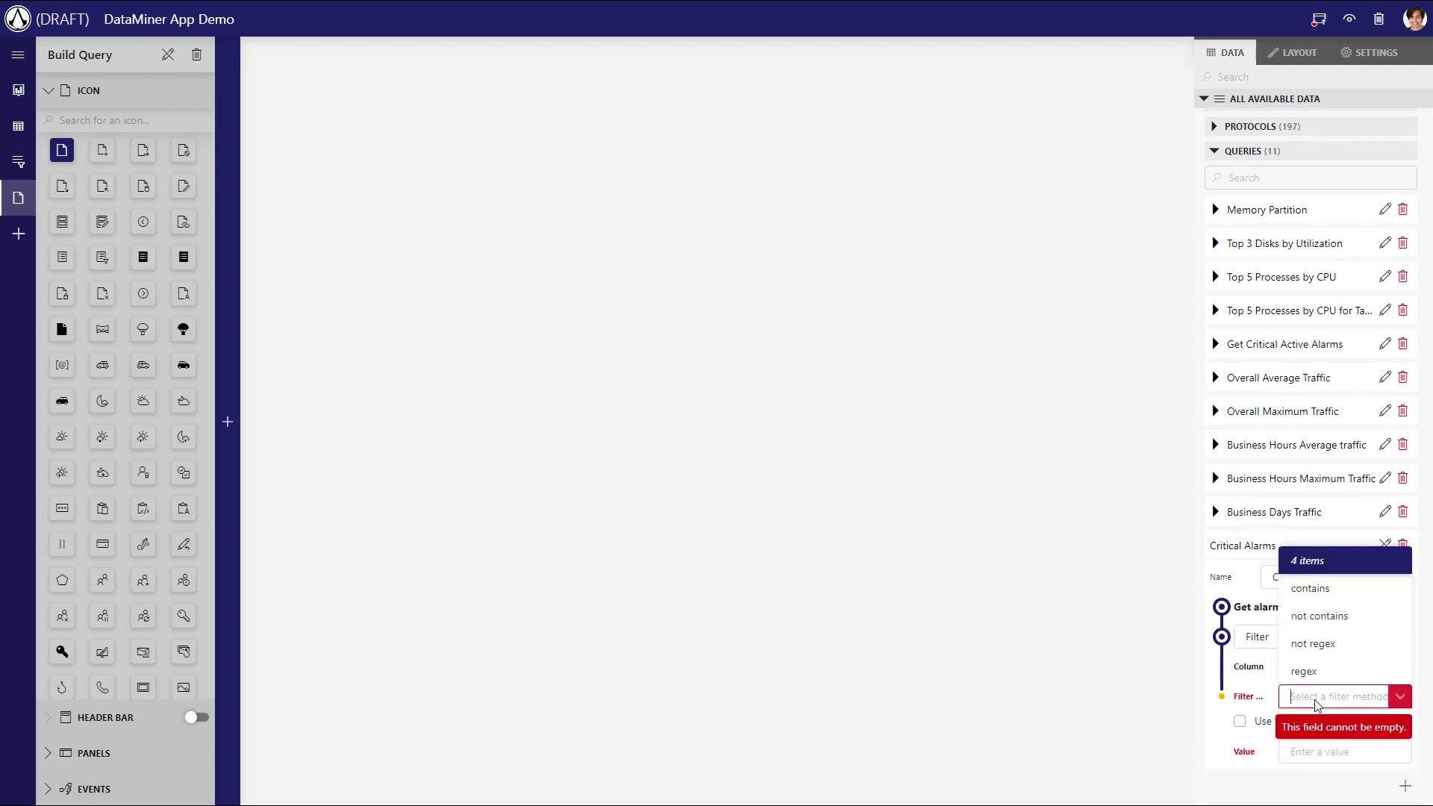
pyautogui.click(1311, 588)
pyautogui.click(1308, 752)
pyautogui.write('Critical')
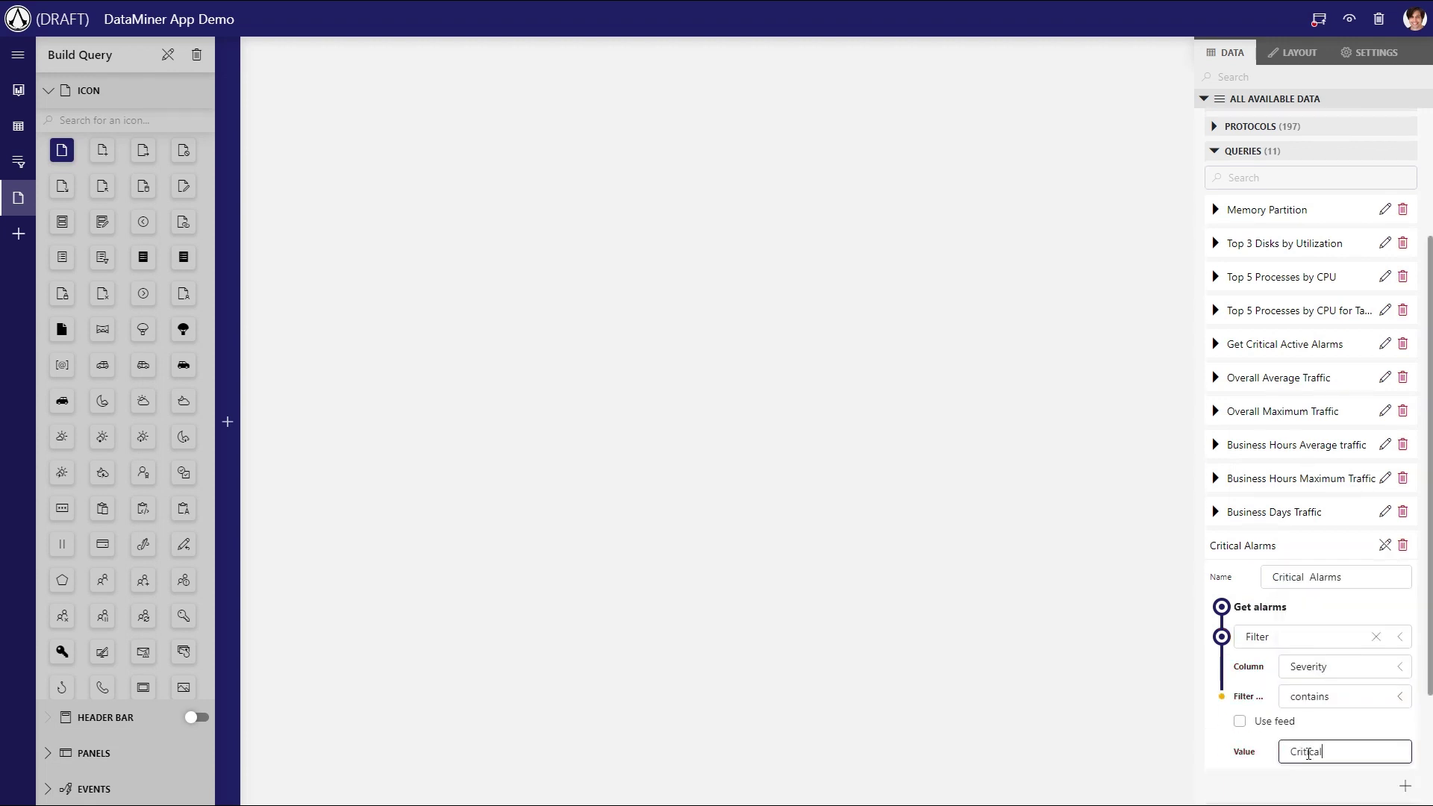
pyautogui.scroll(-2, 1308, 752)
pyautogui.click(1289, 605)
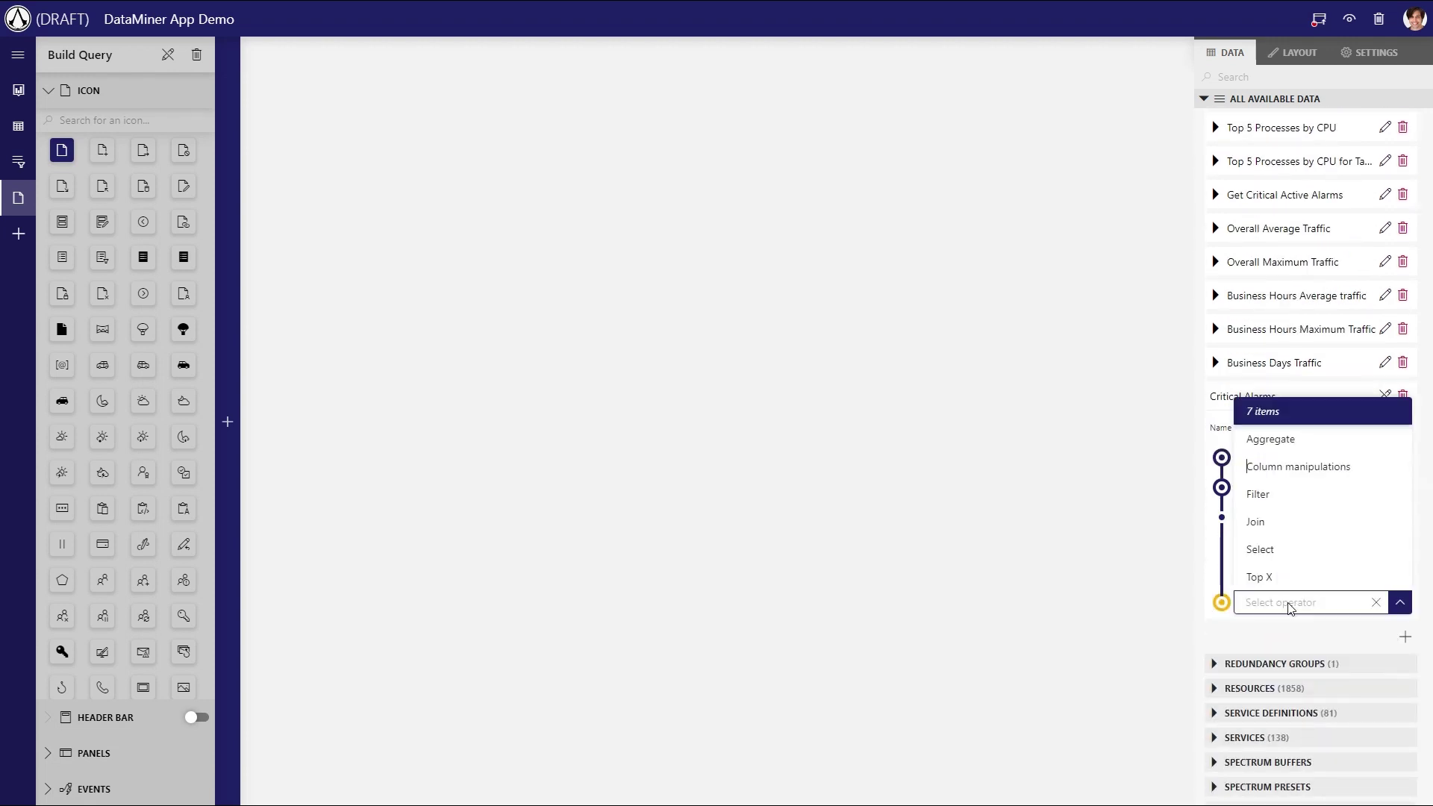
# Step: Add a Select step keeping Element name, Parameter description, Value, Time and Severity, then close the query
pyautogui.click(1306, 556)
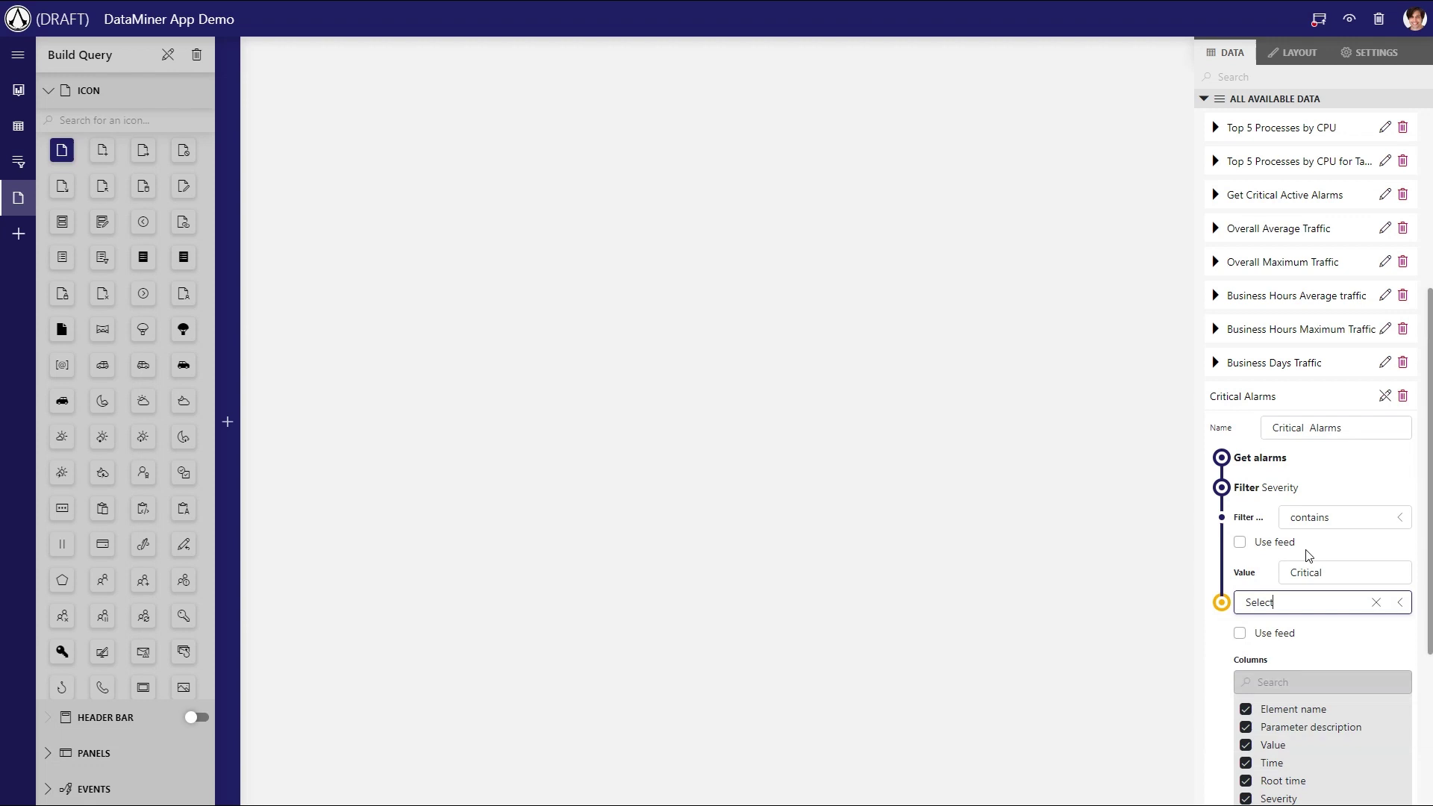
pyautogui.scroll(-2, 1293, 595)
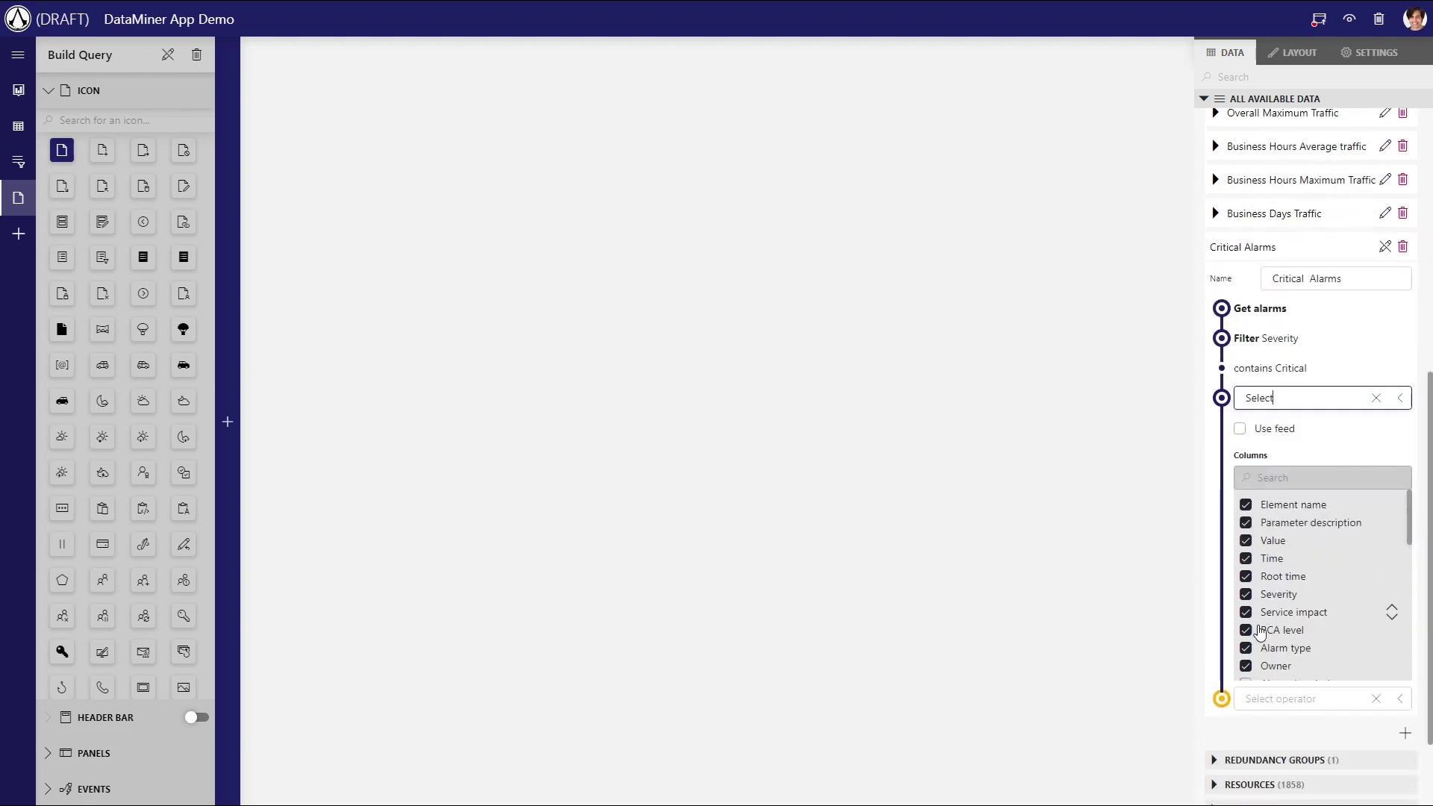
pyautogui.click(1245, 667)
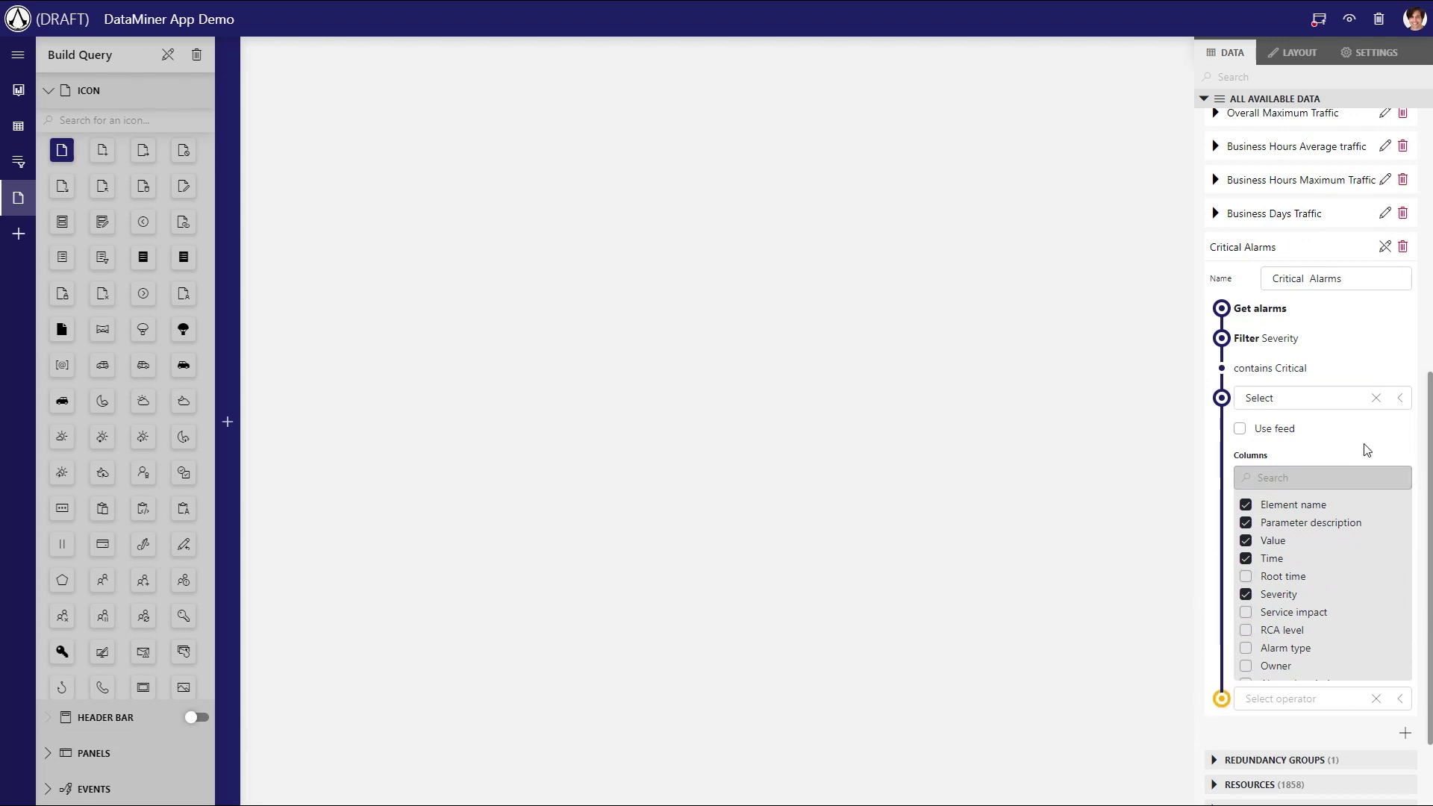
pyautogui.click(1385, 248)
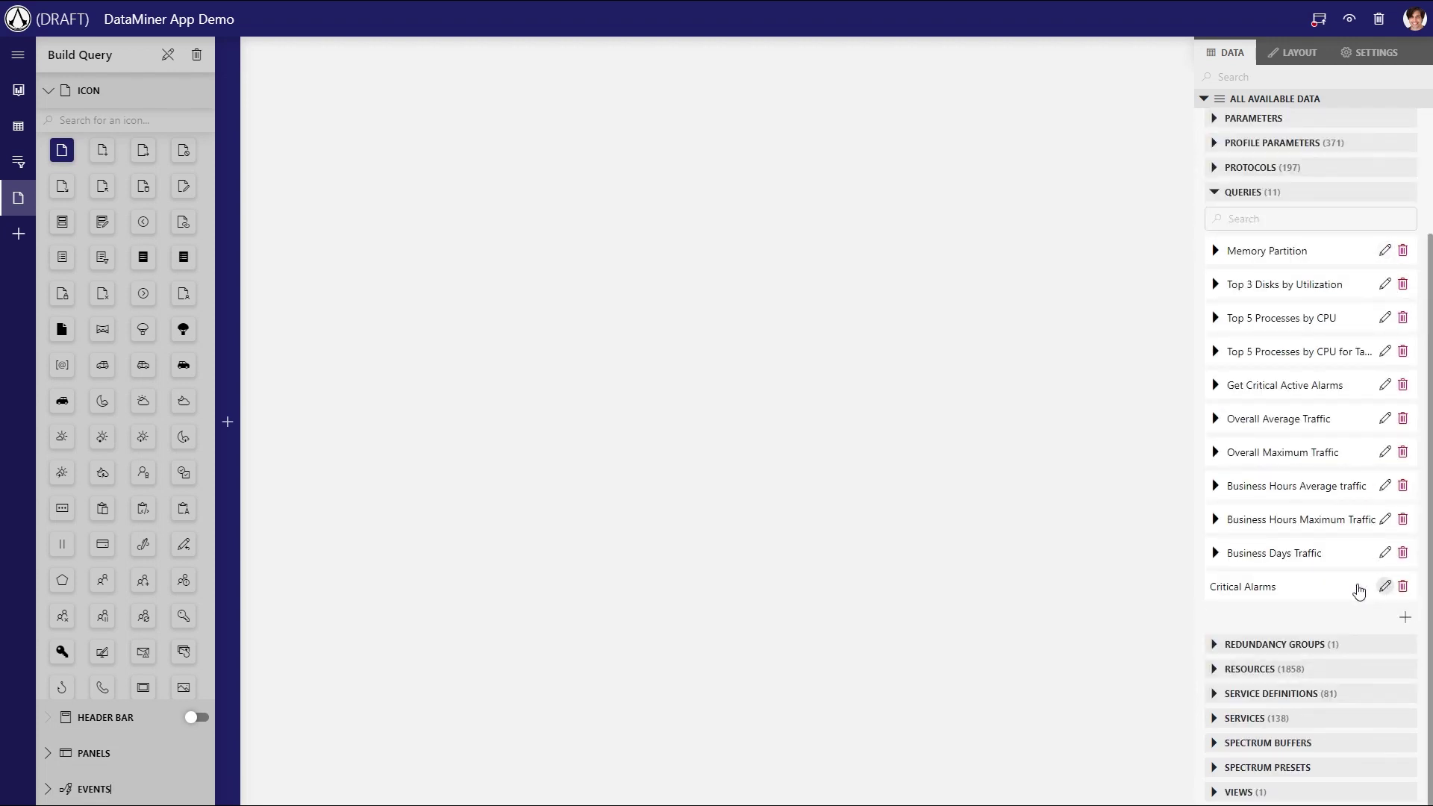
# Step: Drop the Critical Alarms query onto the Build Query page as a Table and enlarge it
pyautogui.moveTo(1341, 593); pyautogui.dragTo(430, 179)
pyautogui.click(570, 225)
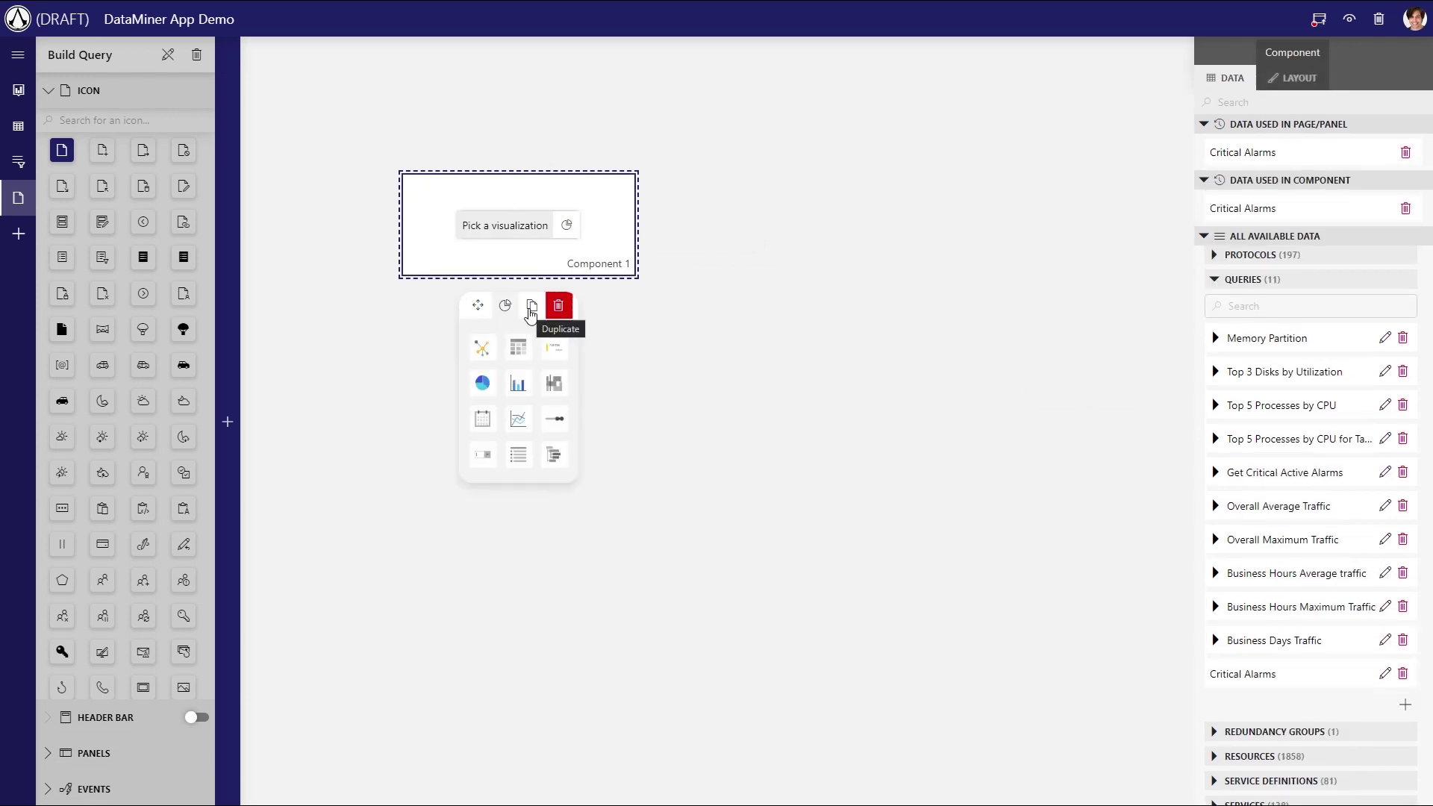
pyautogui.click(483, 455)
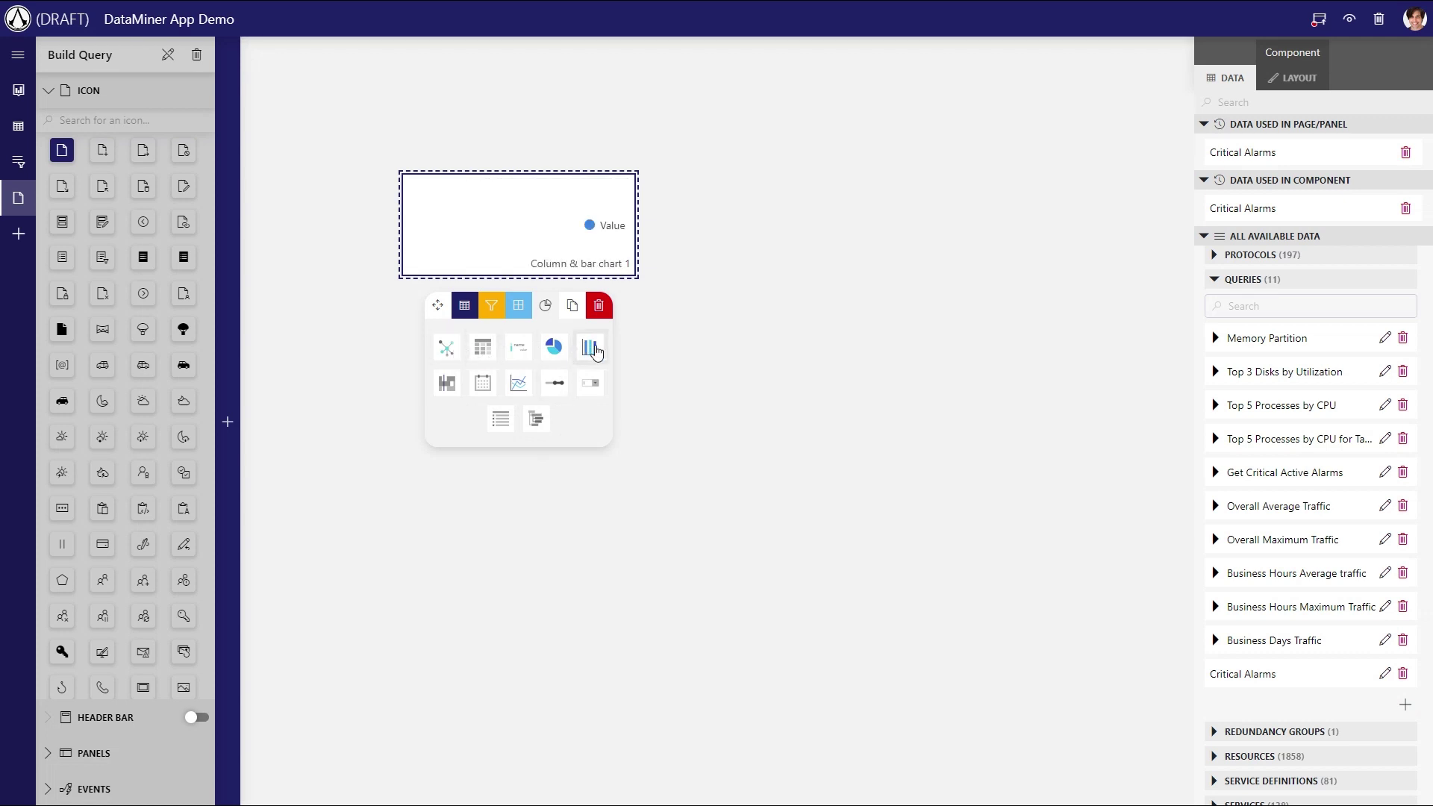
pyautogui.click(486, 347)
pyautogui.moveTo(640, 285); pyautogui.dragTo(1051, 590)
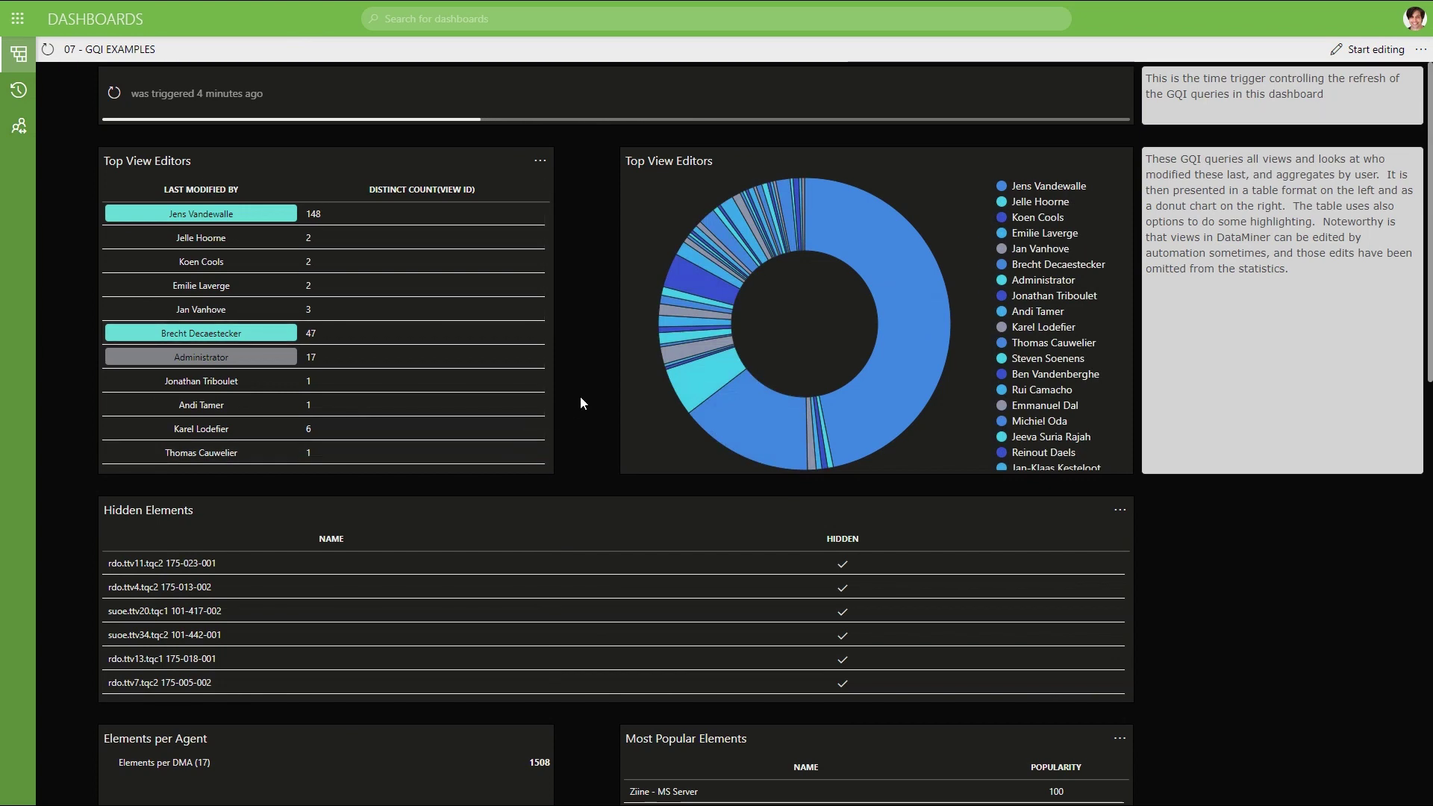
pyautogui.scroll(-5, 584, 401)
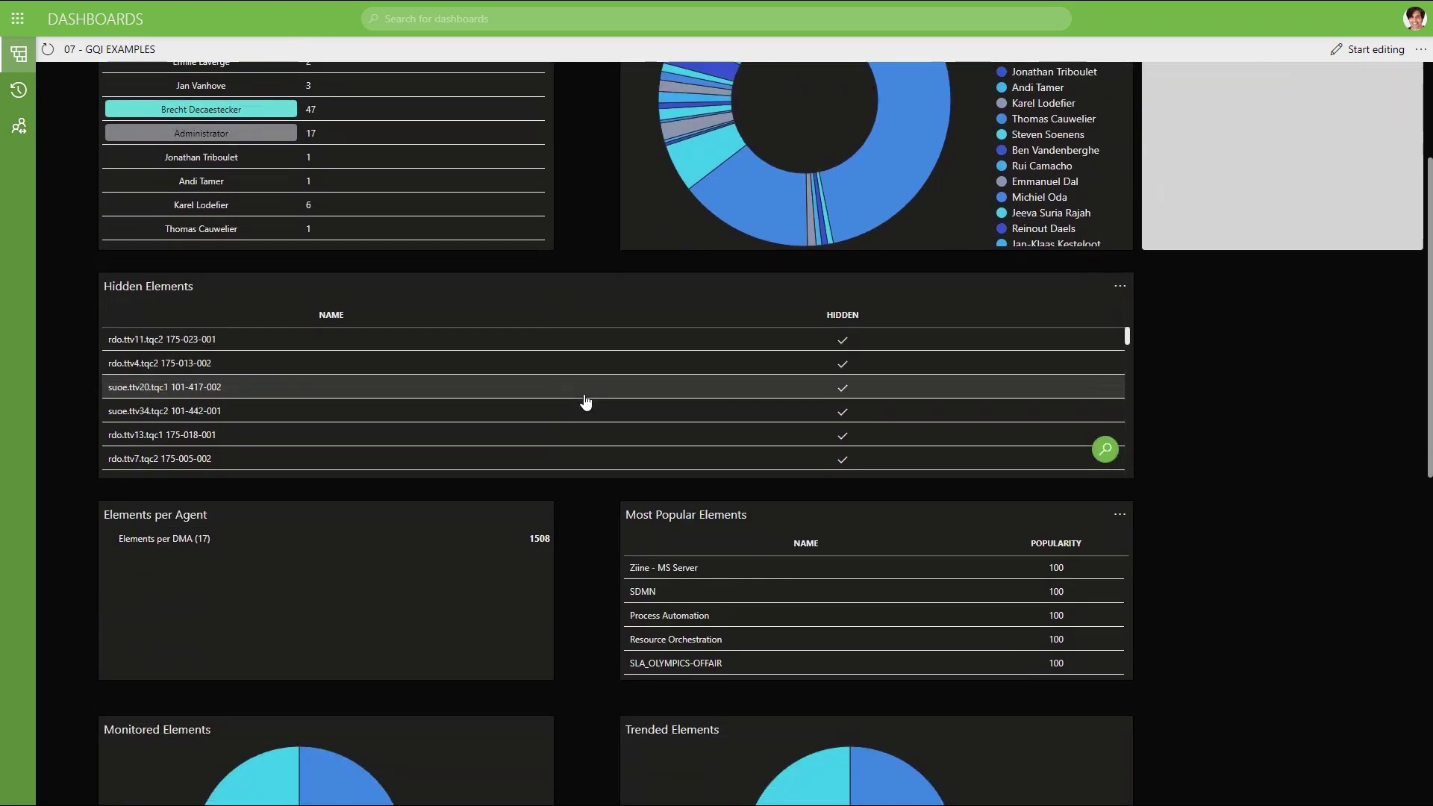
pyautogui.scroll(-8, 584, 401)
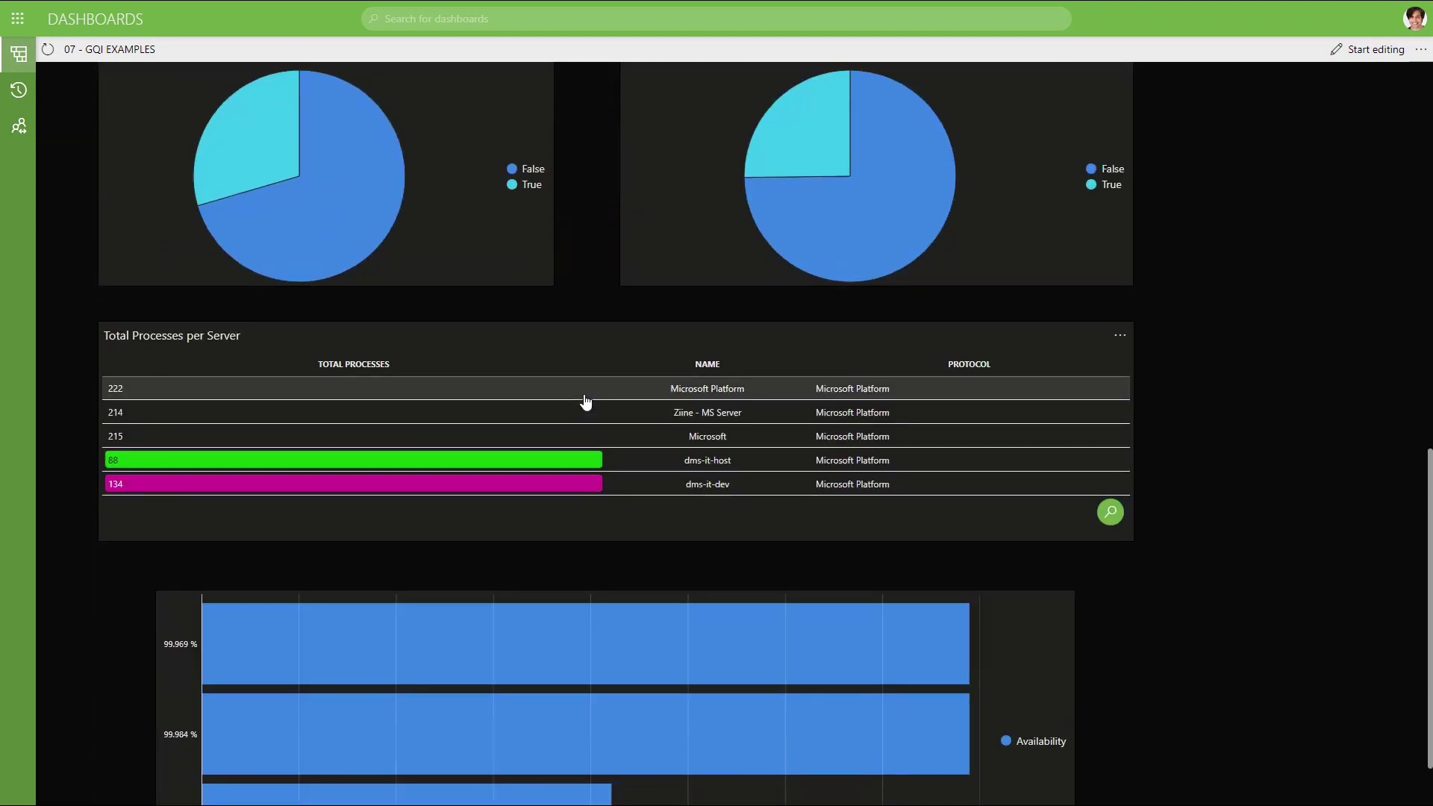
pyautogui.scroll(13, 586, 402)
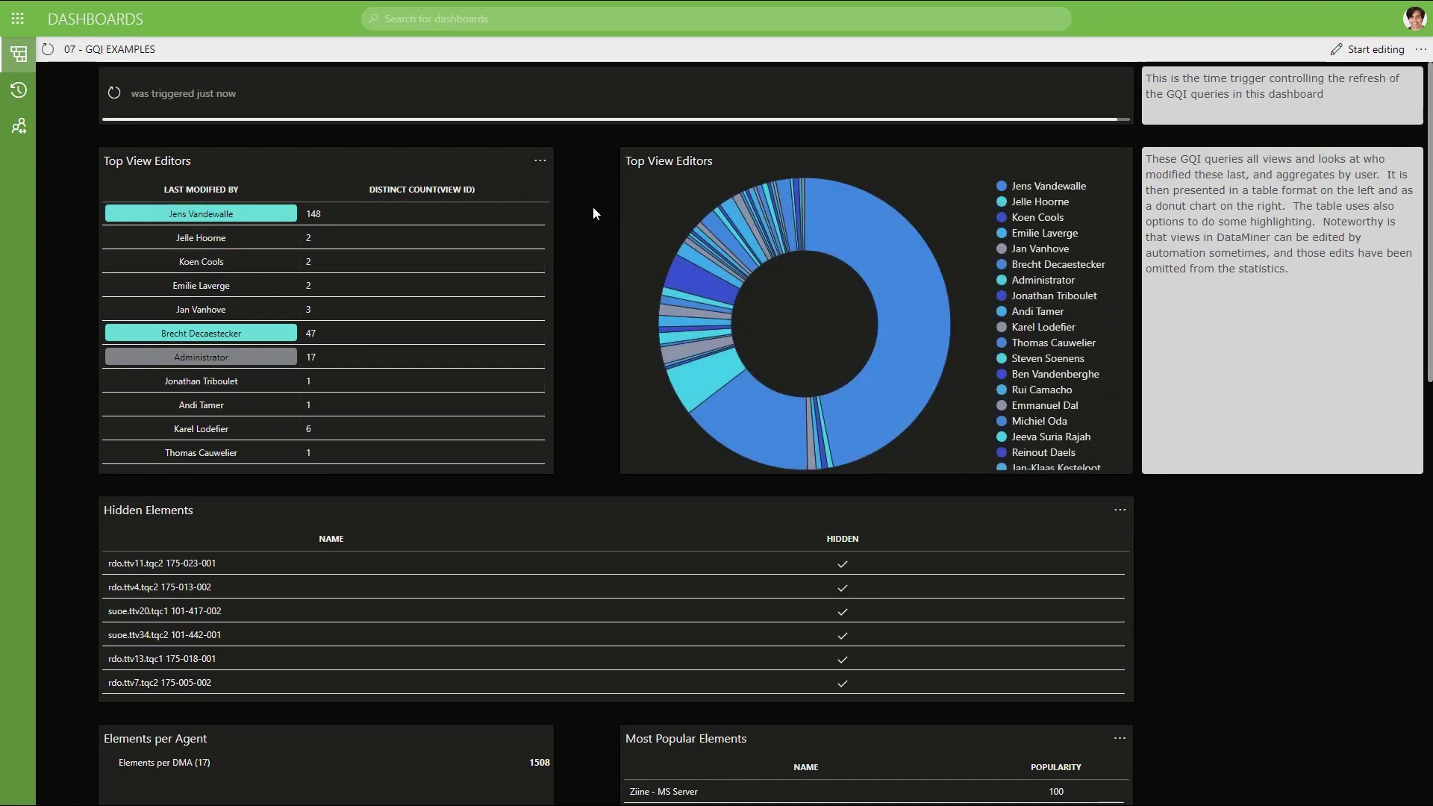
pyautogui.scroll(-2, 593, 214)
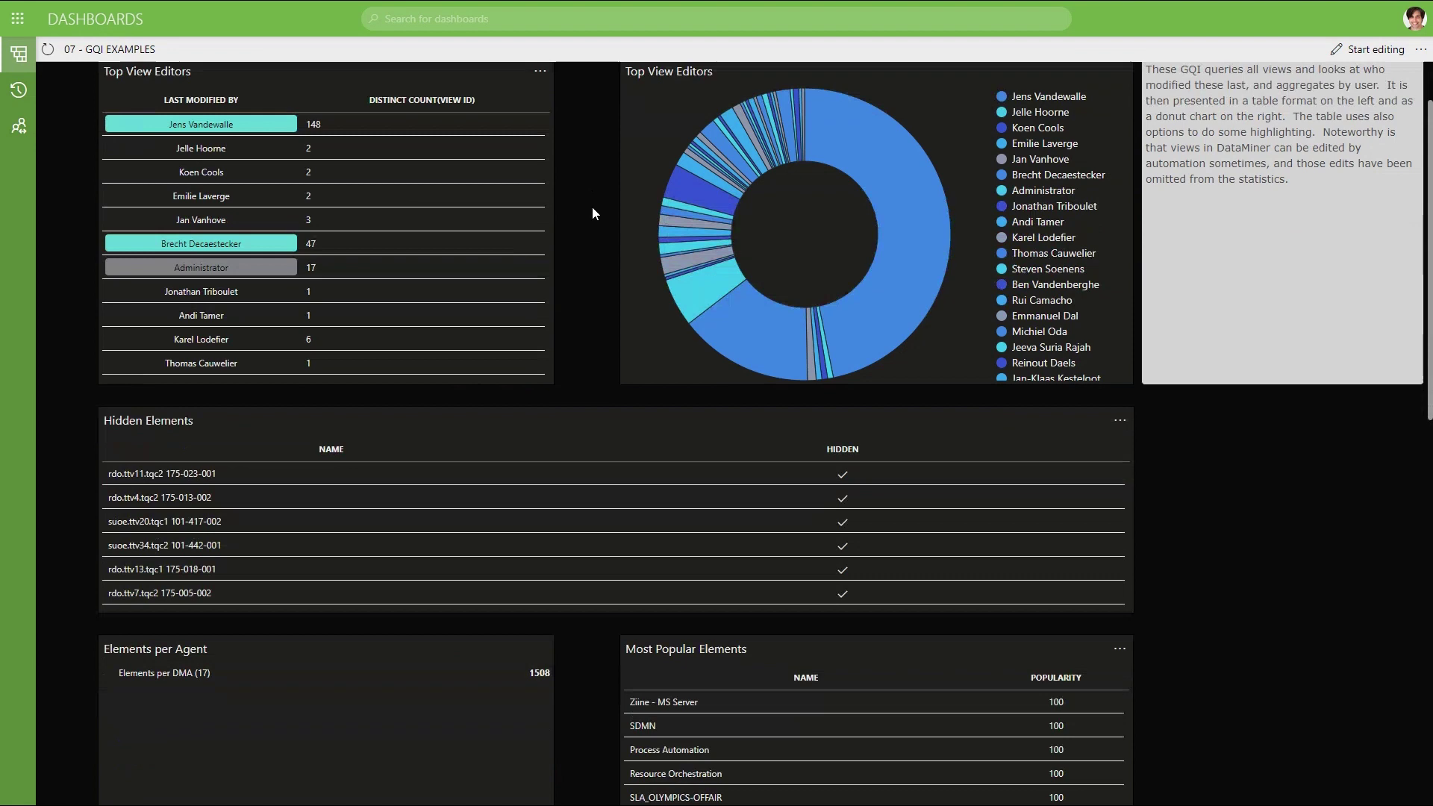
pyautogui.scroll(-3, 589, 430)
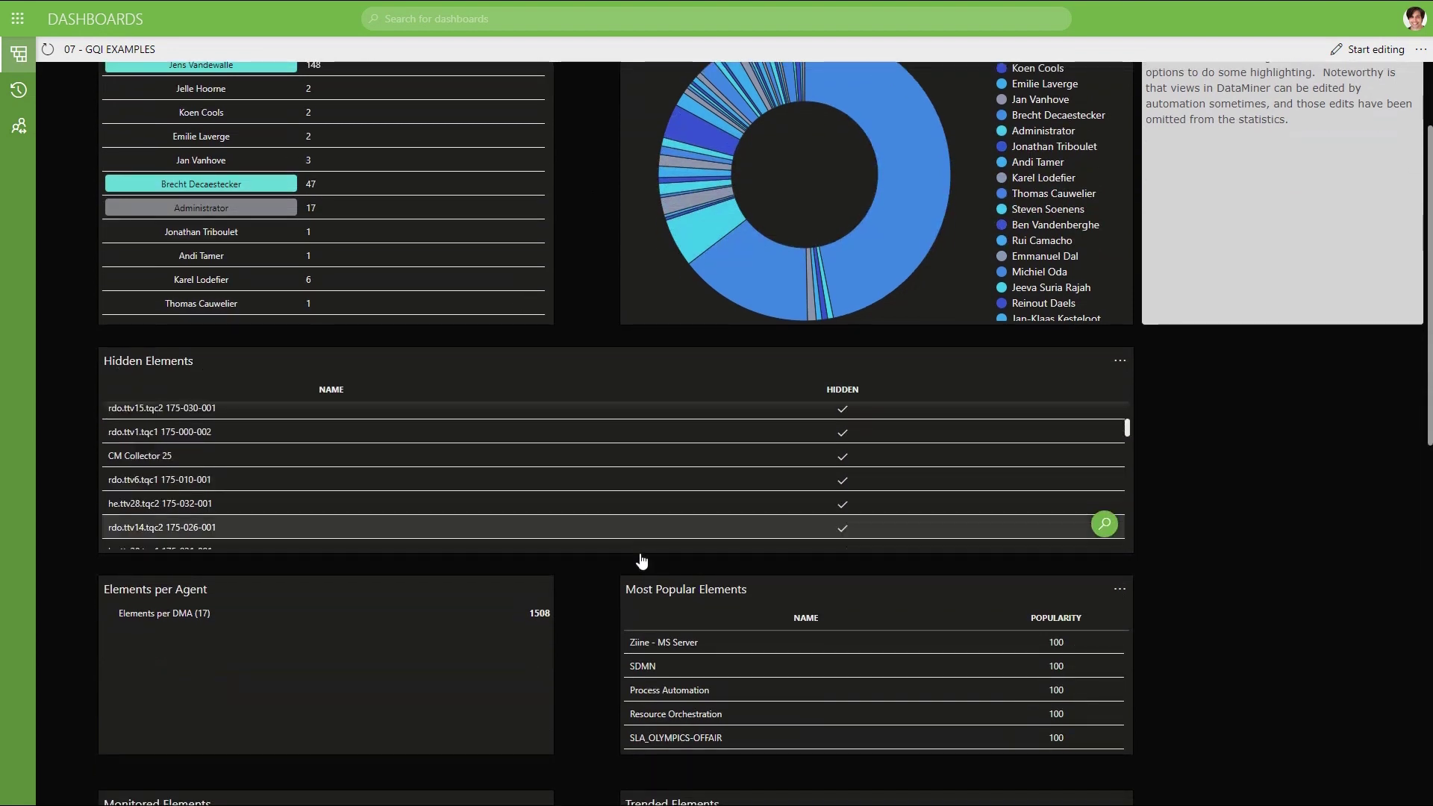
pyautogui.scroll(2, 1198, 404)
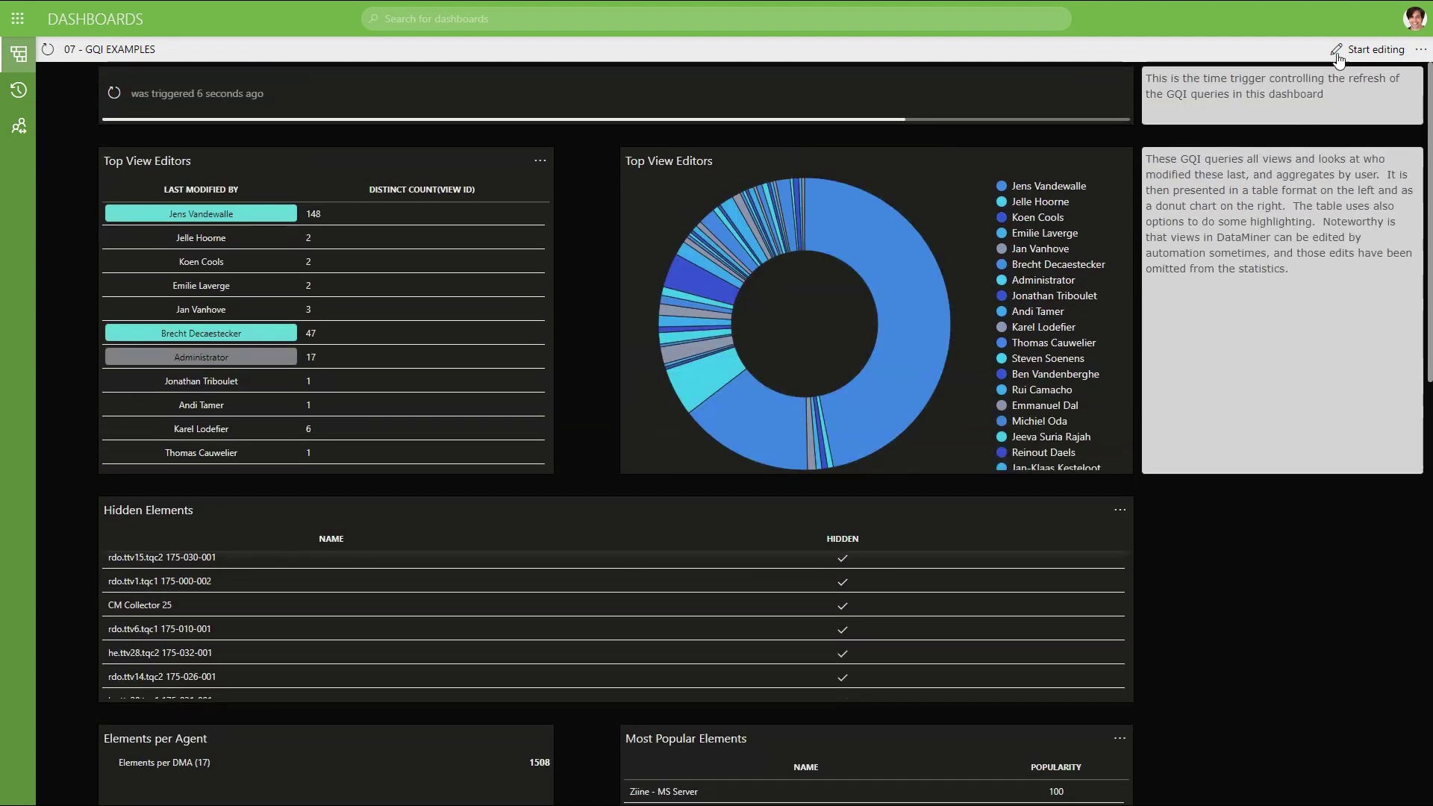
# Step: Put the GQI Examples dashboard in edit mode and open the Element list query
pyautogui.click(1372, 50)
pyautogui.scroll(-3, 1360, 576)
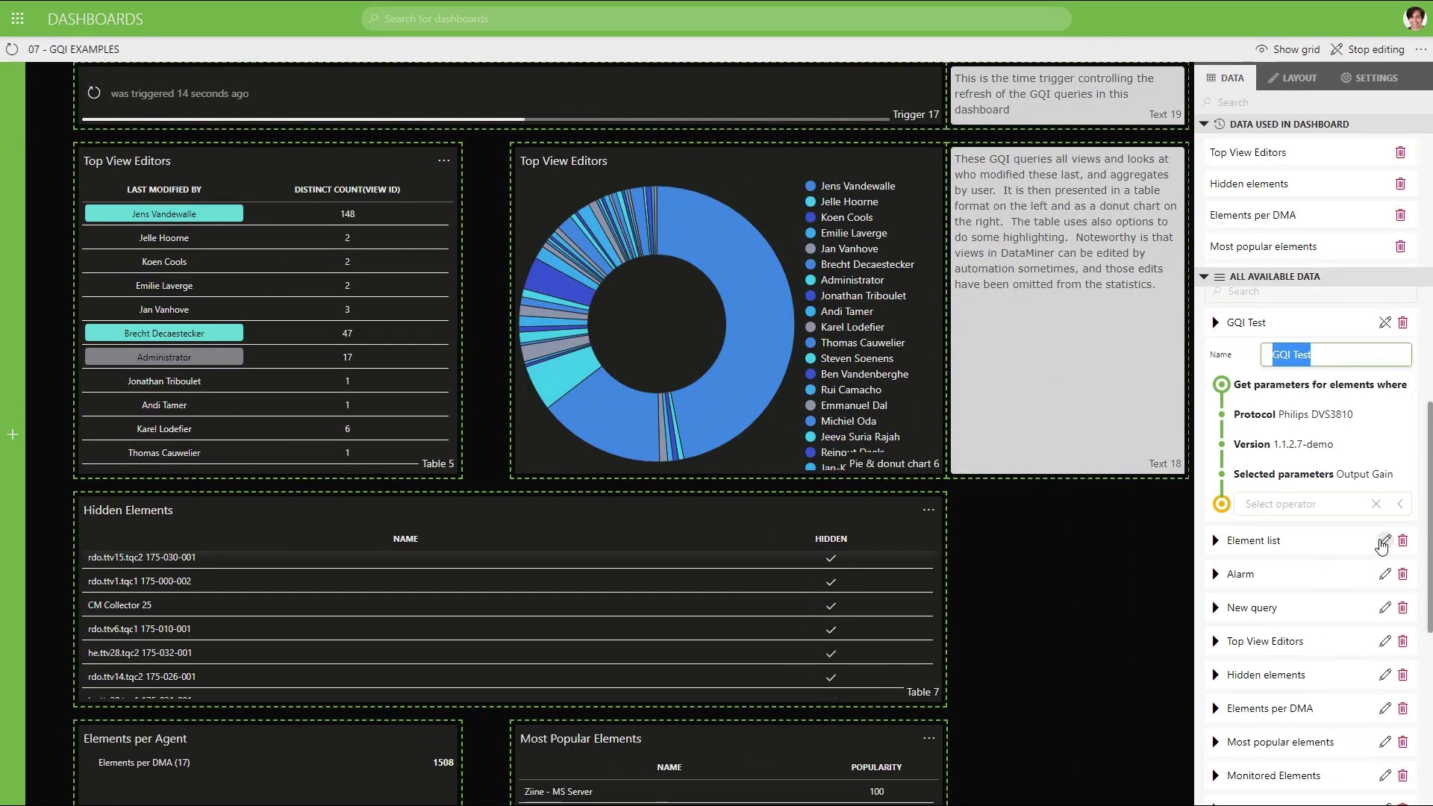
pyautogui.click(1383, 541)
pyautogui.scroll(-4, 1357, 636)
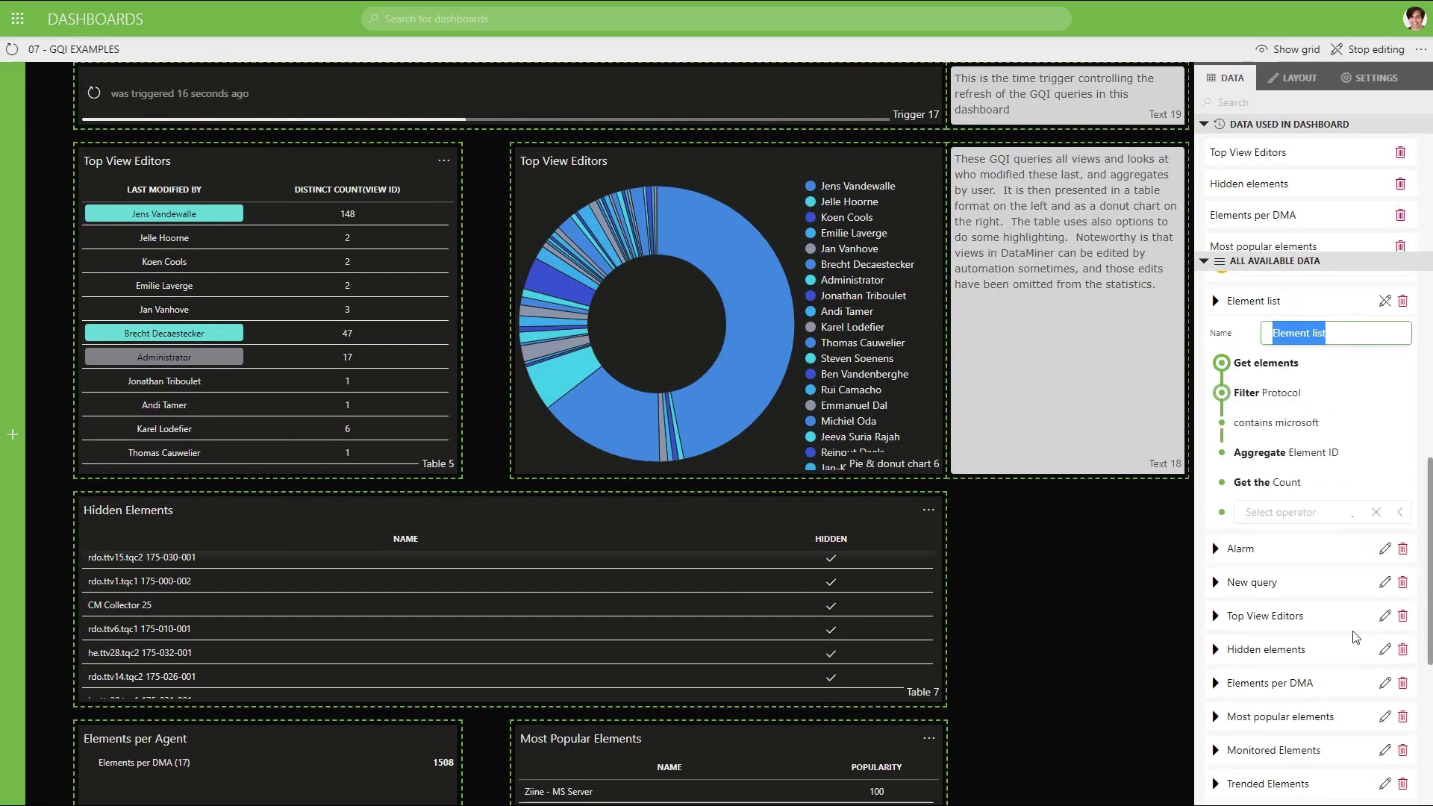